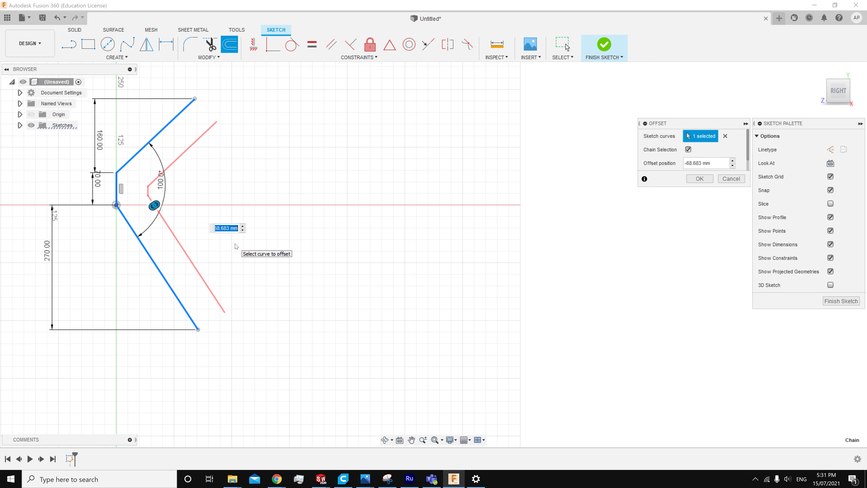
Offset the connected outer profile lines inward with an offset position of -70 mm
key("BackSpace")
key("Return")
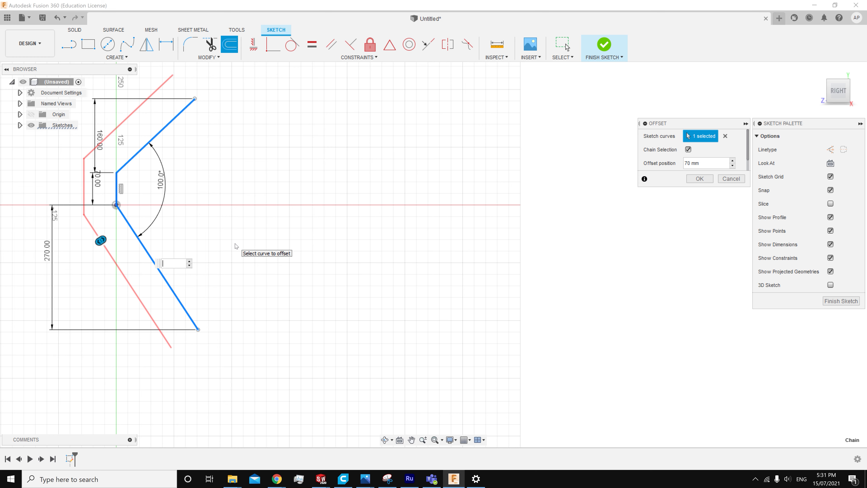
type("mm")
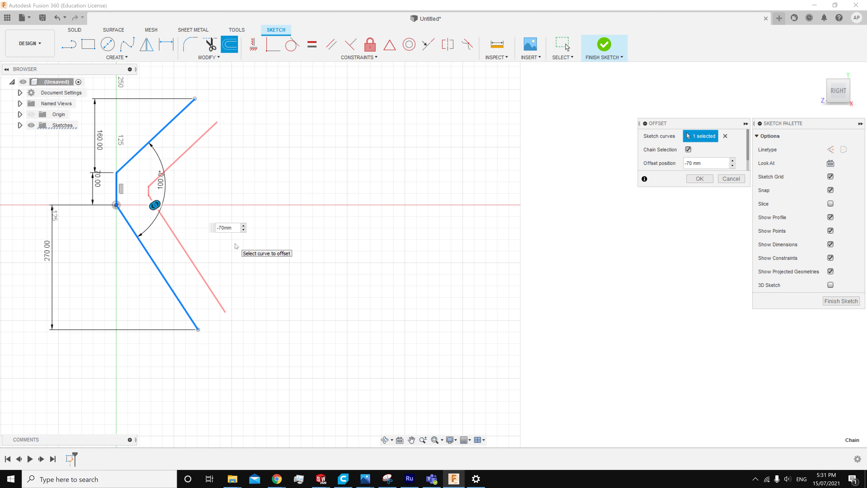
key("Return")
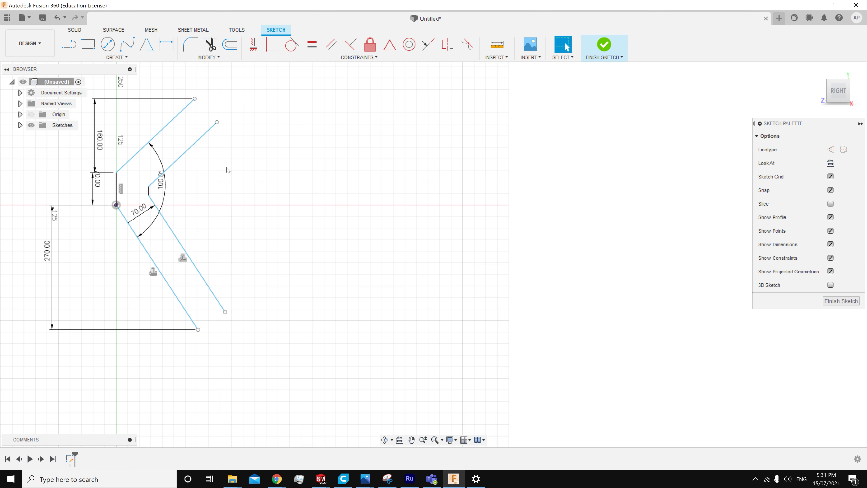
Draw a horizontal line about 30 mm long outward from the outer profile's upper endpoint, followed by a 30 mm vertical line downward
left_click(69, 44)
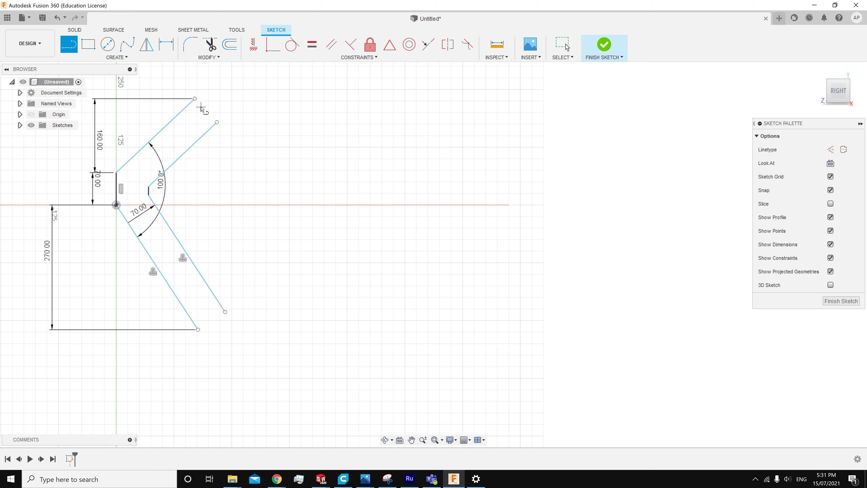
left_click(195, 100)
scroll(199, 100, "up", 5)
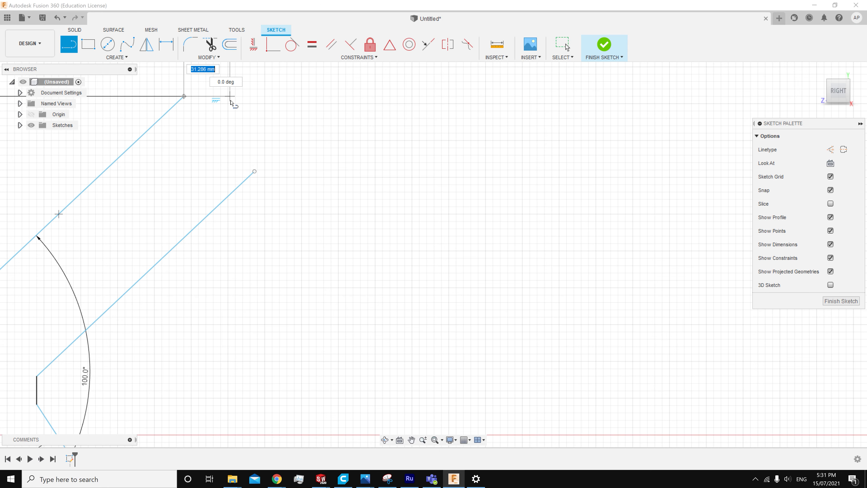
left_click(228, 96)
scroll(229, 100, "down", 5)
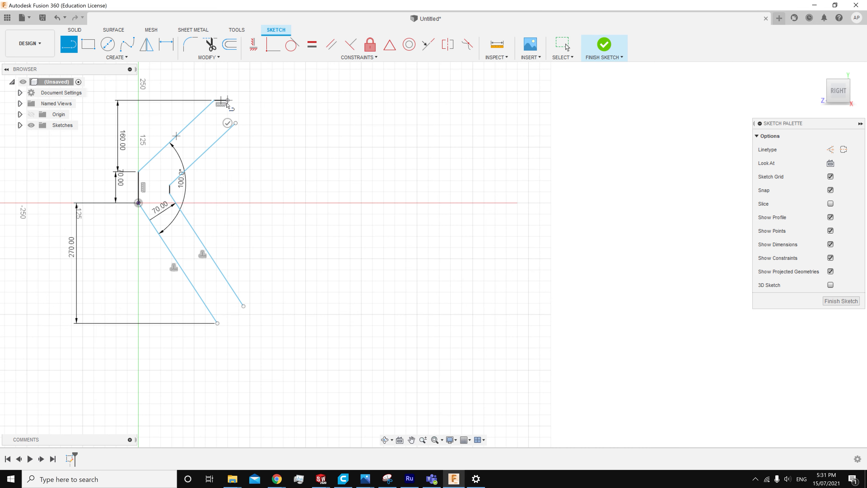
type("30")
key("Return")
key("Escape")
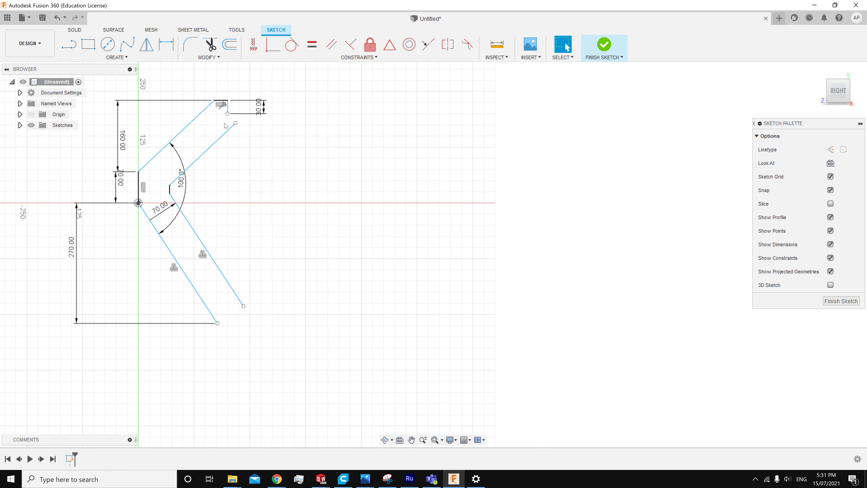
Draw a horizontal line about 20 mm long outward from the outer profile's lower endpoint
left_click(79, 45)
scroll(286, 355, "up", 3)
left_click(168, 303)
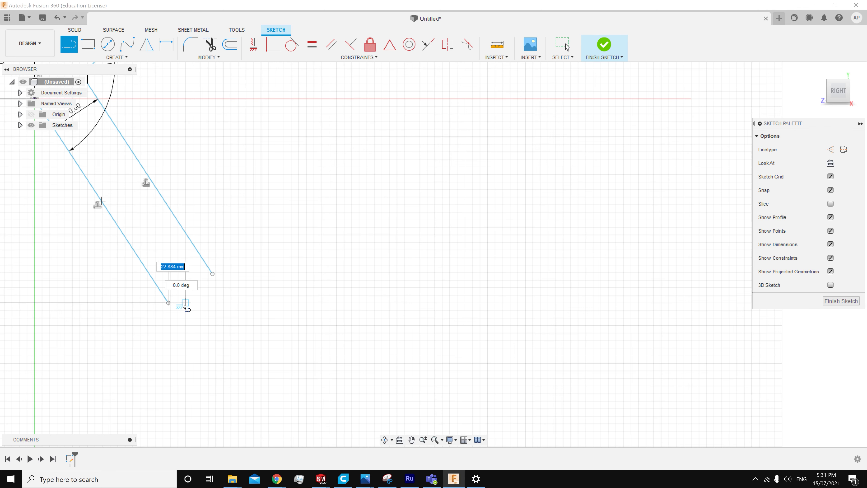
scroll(185, 306, "up", 4)
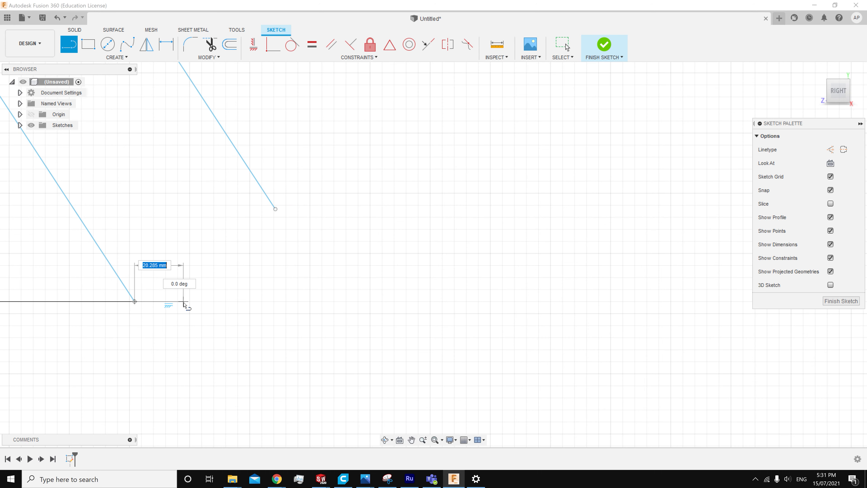
left_click(183, 302)
Dimension the short horizontal line at the profile's lower end to 20 mm
left_click(166, 44)
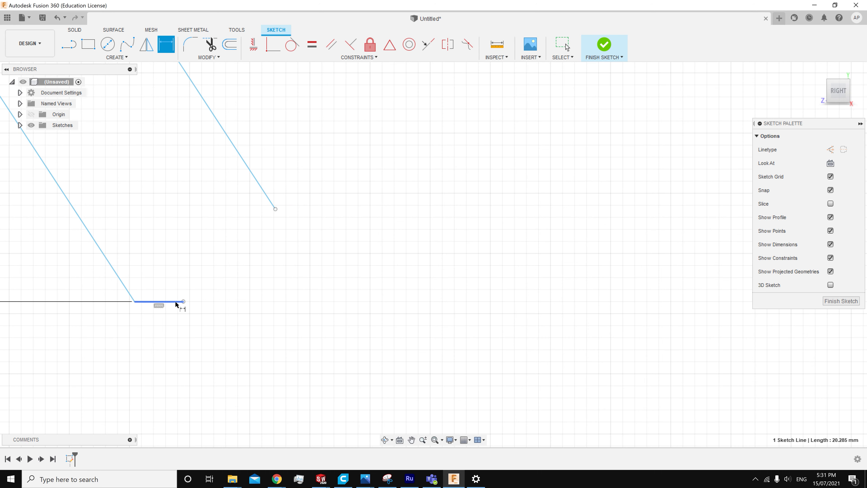
left_click(176, 302)
left_click(169, 346)
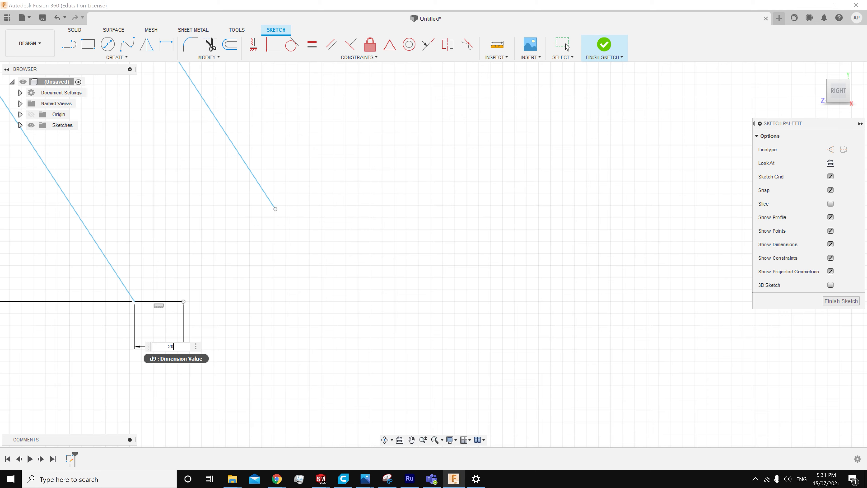
key("Return")
scroll(234, 258, "down", 4)
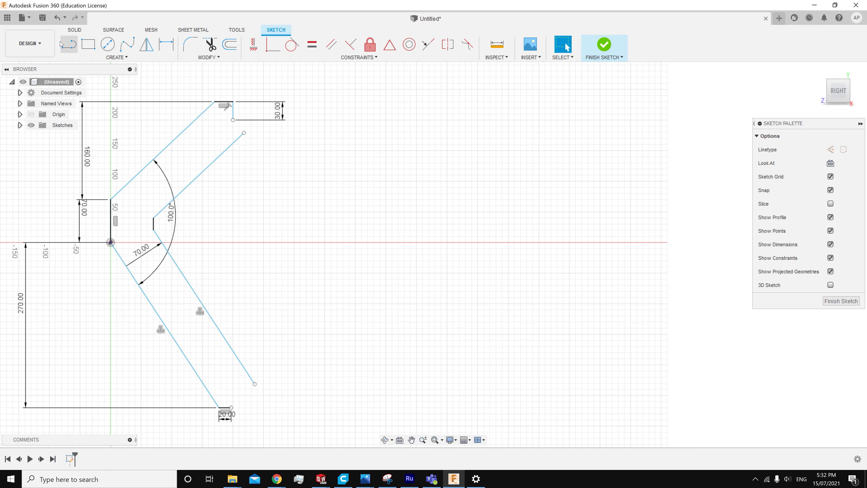
Continue the upper 30 mm vertical line straight down with another line that crosses the inner offset line
left_click(66, 44)
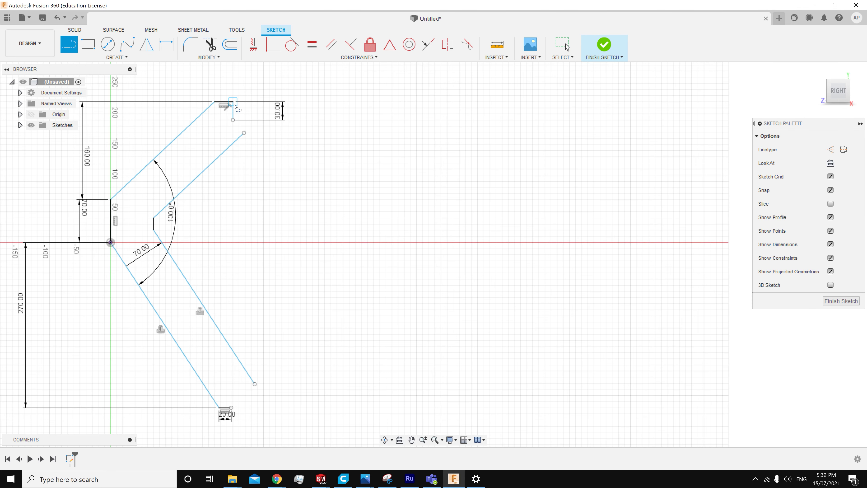
left_click(234, 120)
left_click(233, 170)
key("Escape")
scroll(212, 254, "down", 2)
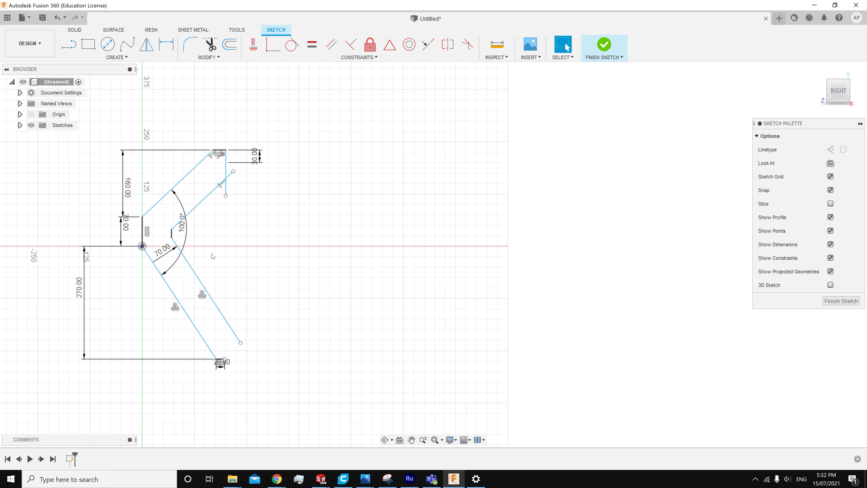
Draw a vertical line up from the free end of the 20 mm bottom line, crossing the inner offset line
left_click(69, 44)
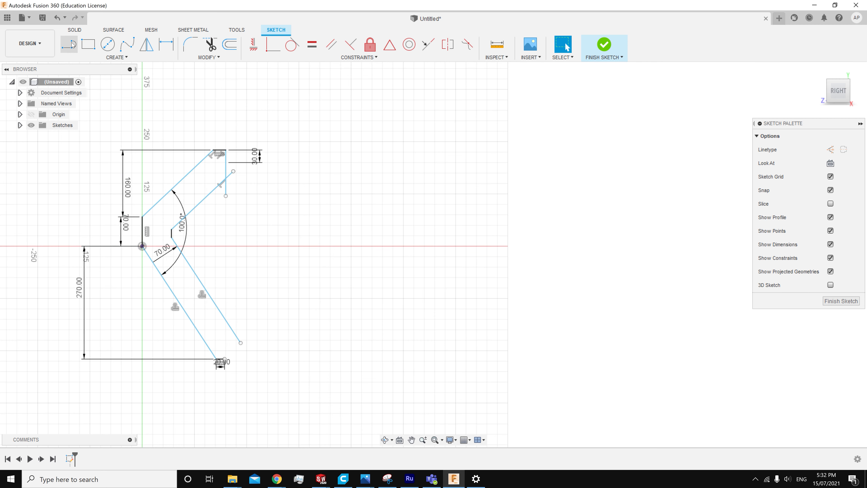
left_click(224, 359)
left_click(225, 299)
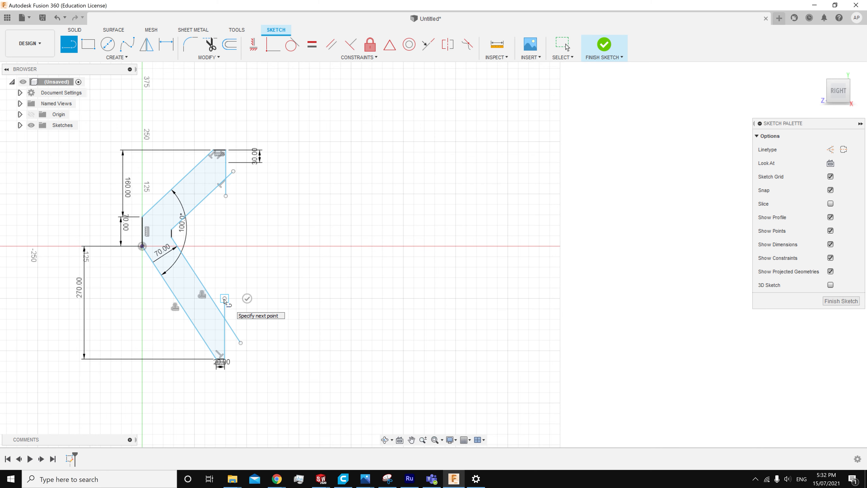
key("Escape")
Trim the overhanging ends of the offset and vertical lines at both arm ends to leave one closed profile
left_click(210, 45)
scroll(234, 174, "up", 3)
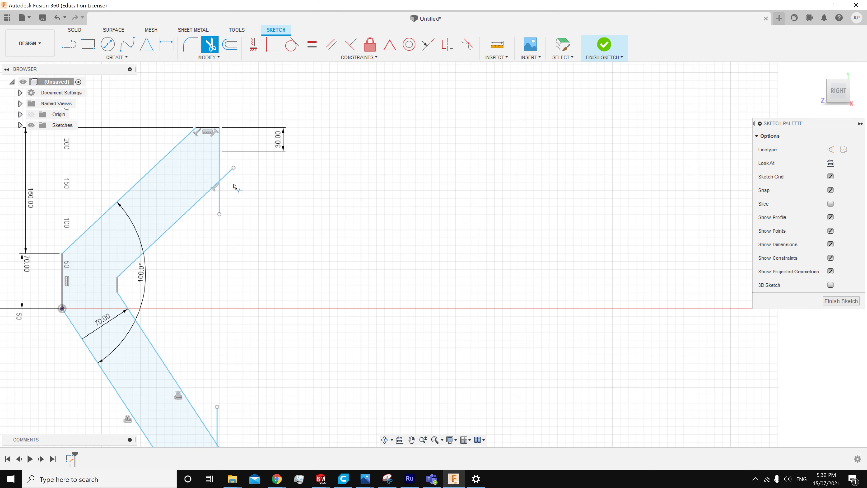
left_click(226, 175)
scroll(245, 152, "down", 3)
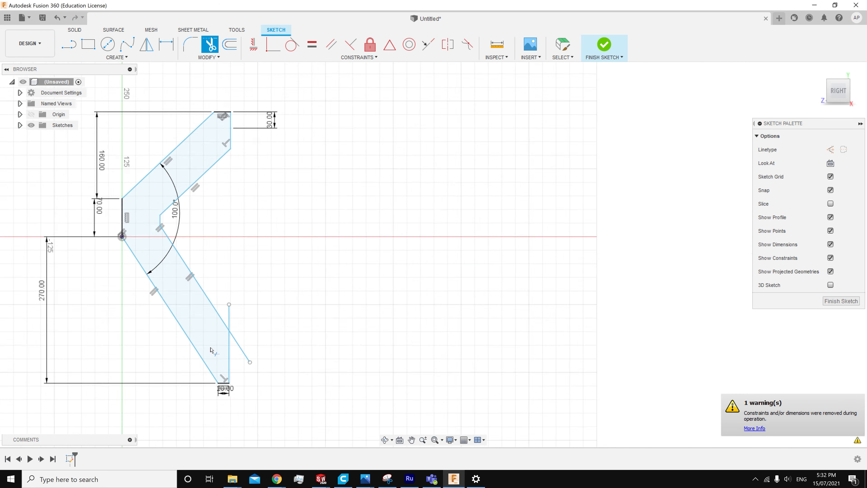
scroll(215, 340, "up", 3)
left_click(239, 309)
left_click(253, 344)
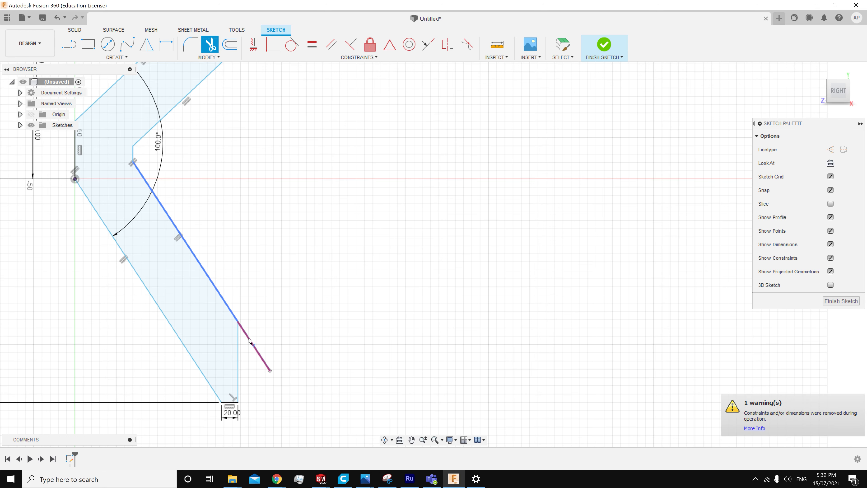
scroll(314, 281, "down", 3)
scroll(288, 217, "up", 1)
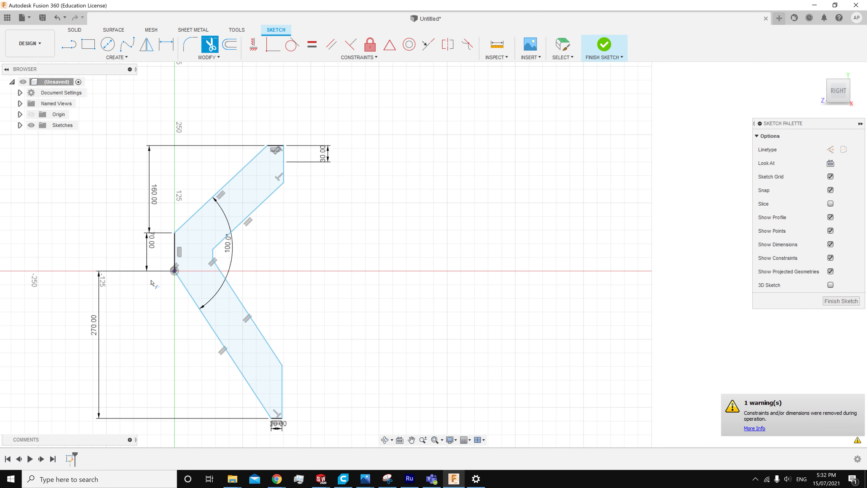
scroll(281, 276, "down", 3)
scroll(277, 272, "up", 3)
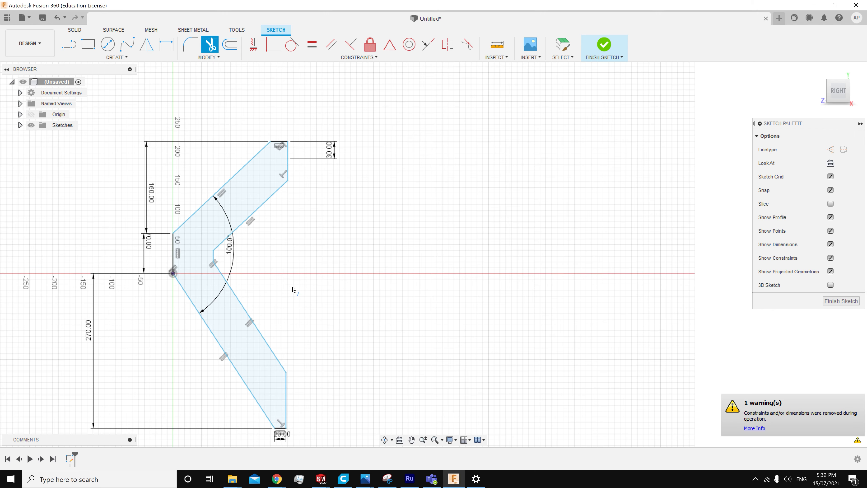
scroll(318, 322, "down", 1)
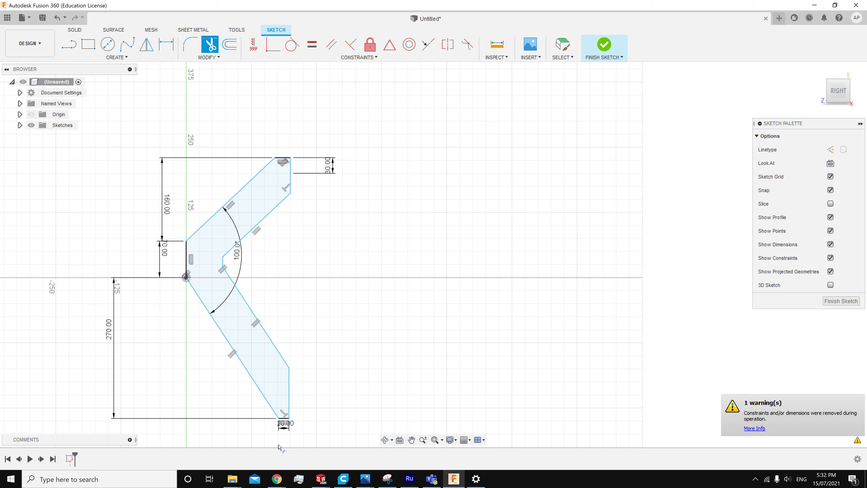
Extrude the closed bracket profile 18 mm to one side as a new component
left_click(79, 31)
left_click(88, 45)
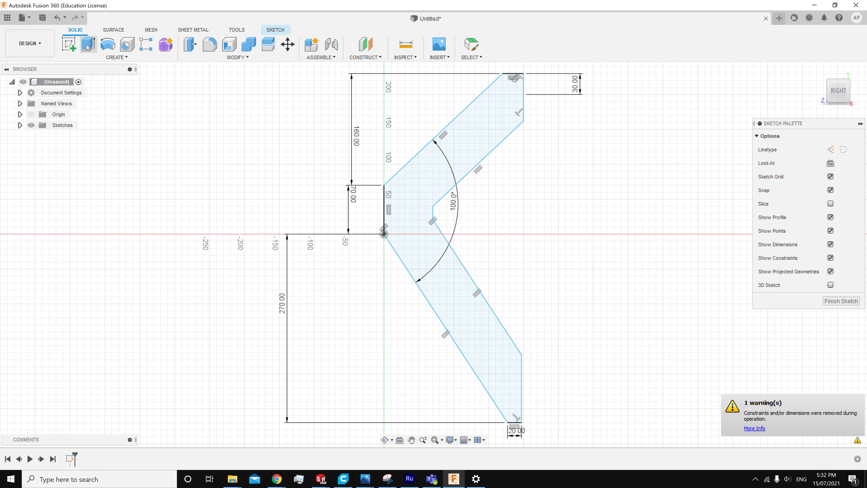
middle_click_drag(405, 185, 429, 194, "shift")
left_click_drag(460, 255, 469, 259)
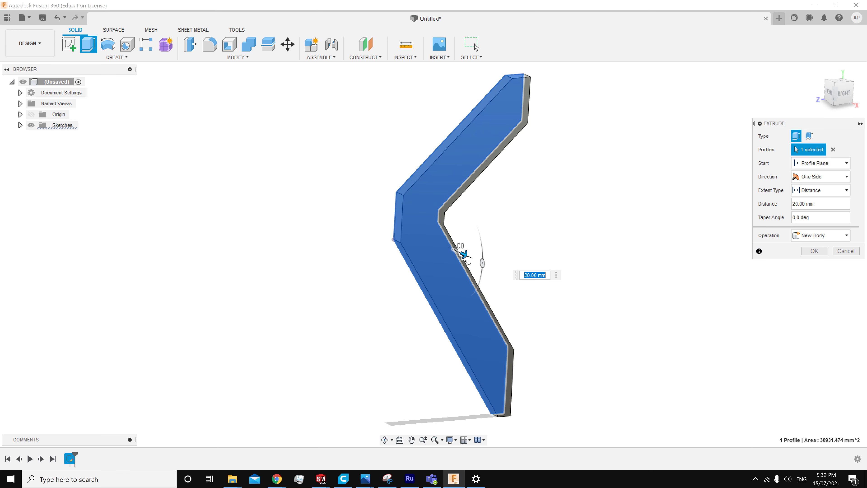
key("BackSpace")
type("18mm")
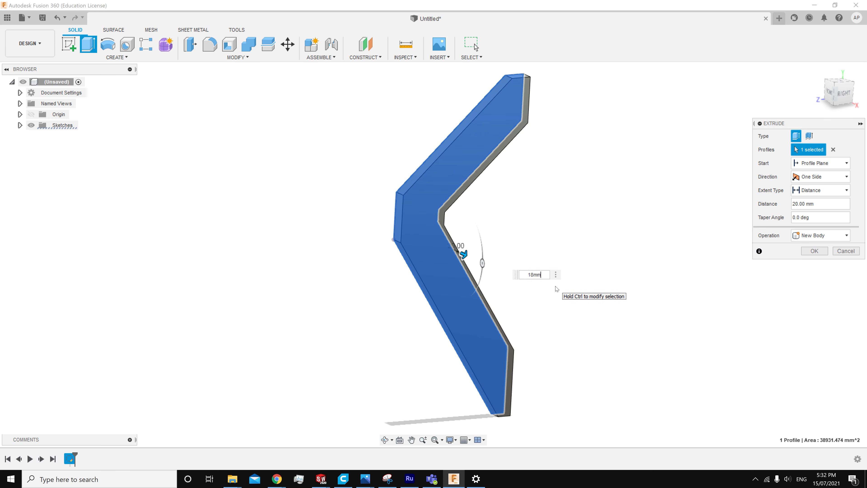
left_click(826, 235)
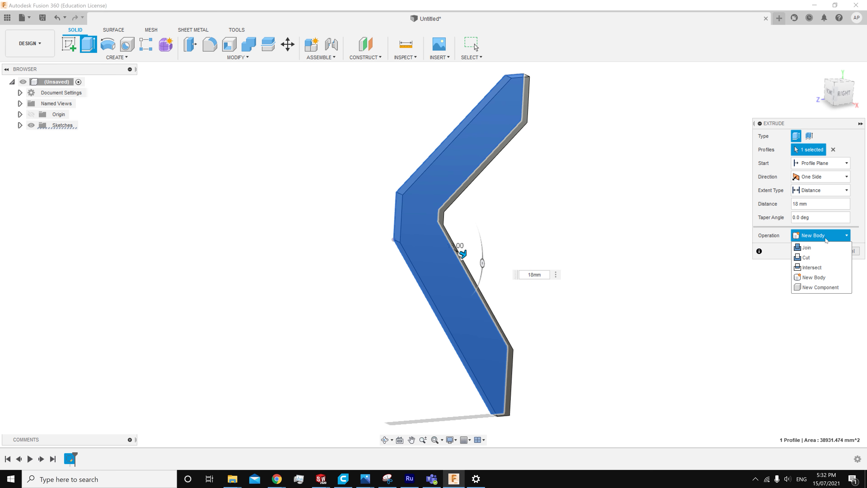
left_click(821, 290)
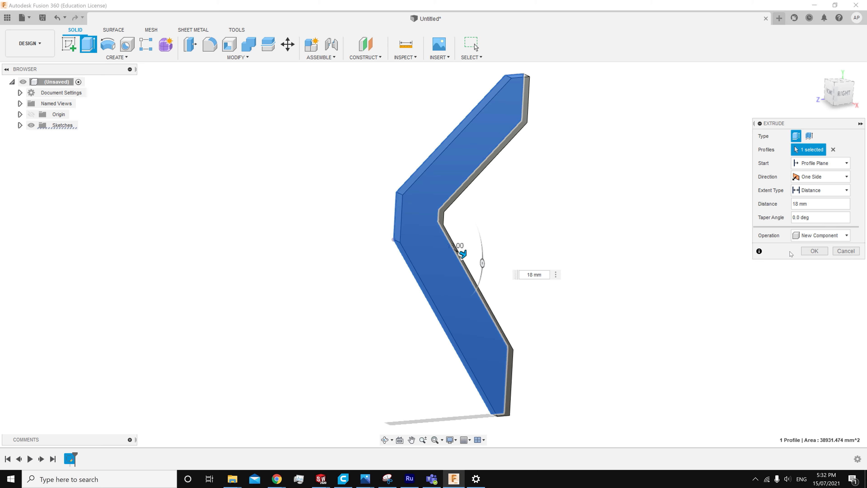
left_click(815, 251)
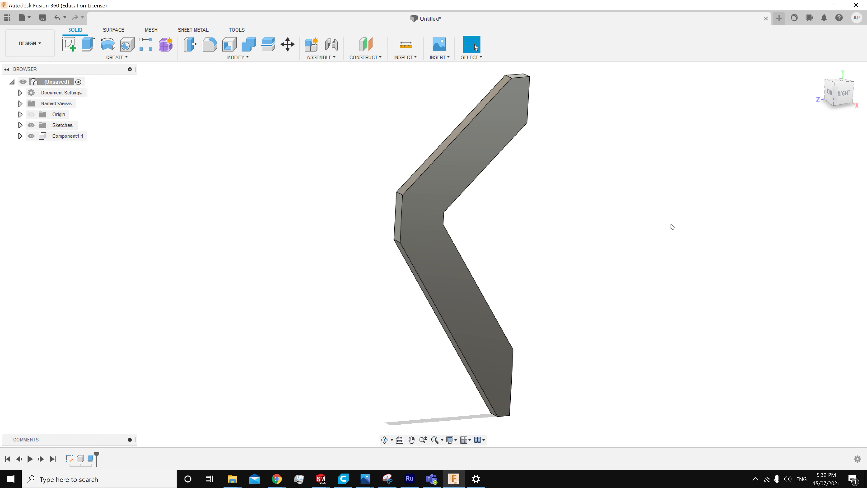
Chamfer a side edge of the upper arm's end face by distance and angle, 18 mm and 30 degrees, with the direction flipped
middle_click_drag(670, 220, 585, 219, "shift")
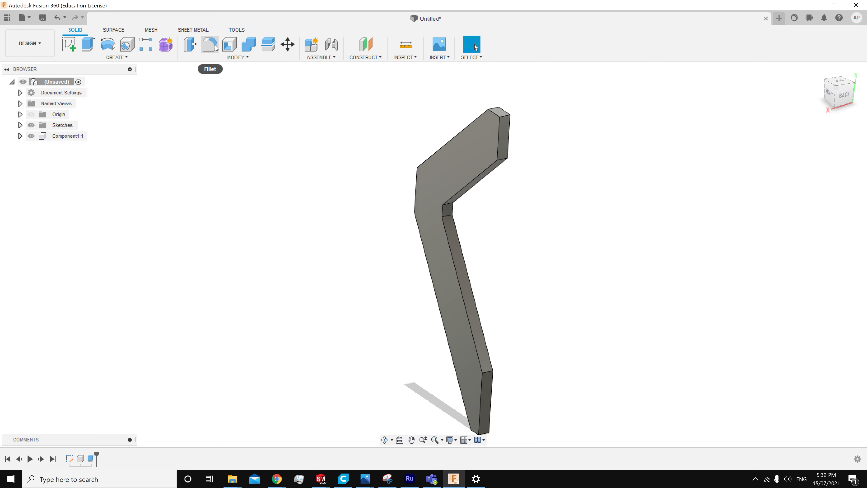
left_click(216, 57)
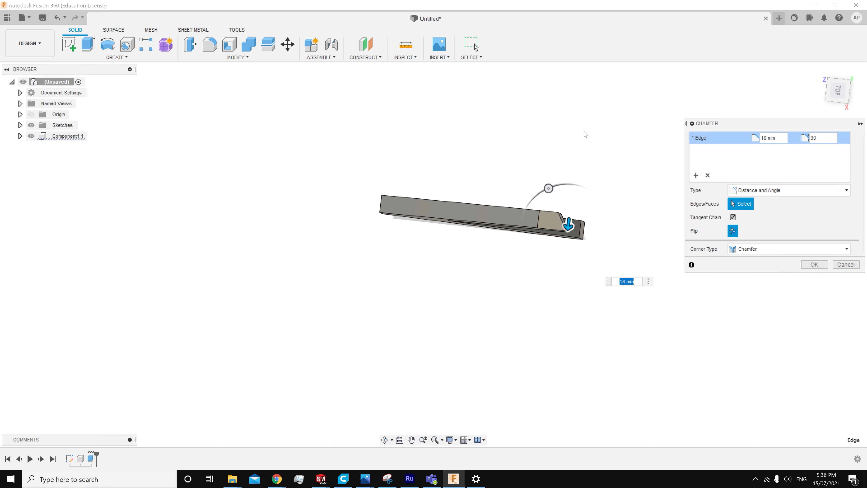
middle_click_drag(566, 223, 499, 278, "shift")
scroll(497, 282, "up", 5)
scroll(495, 288, "up", 2)
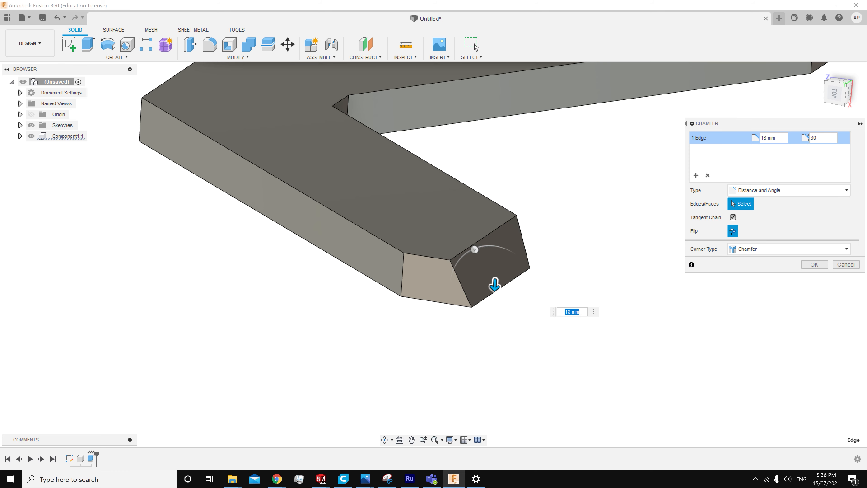
scroll(372, 115, "down", 5)
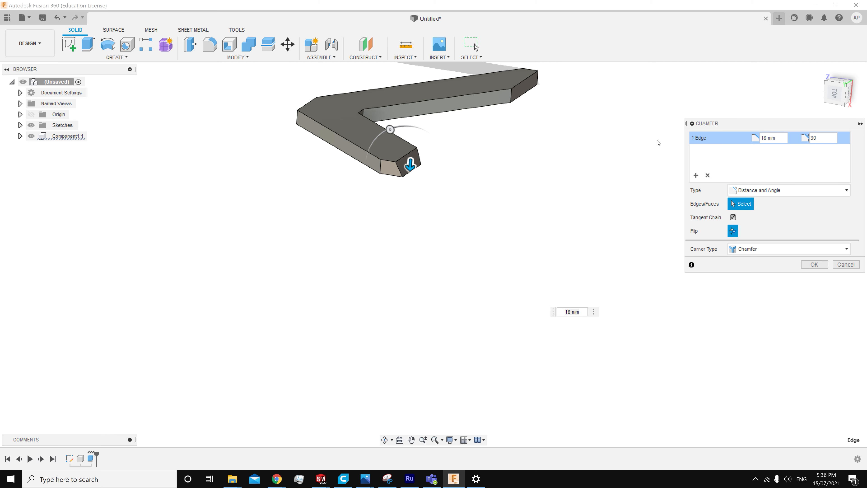
left_click(813, 268)
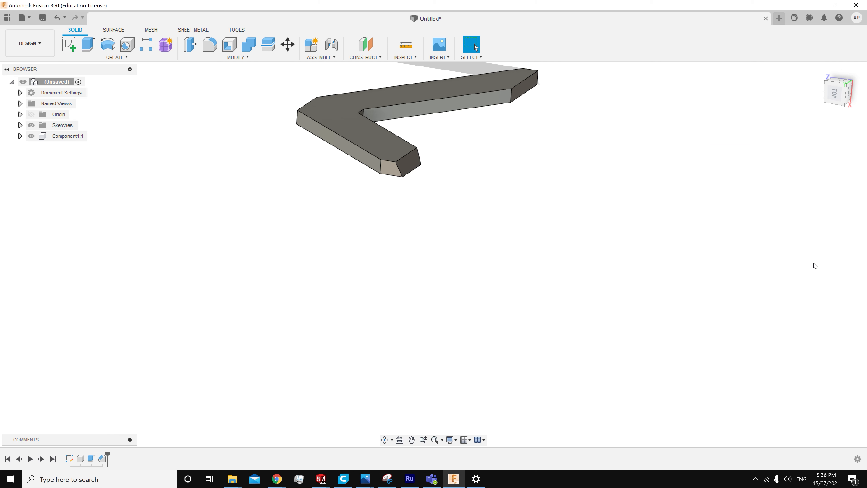
Chamfer a side edge of the lower arm's end face by distance and angle, 18 mm and 30 degrees
scroll(509, 75, "up", 3)
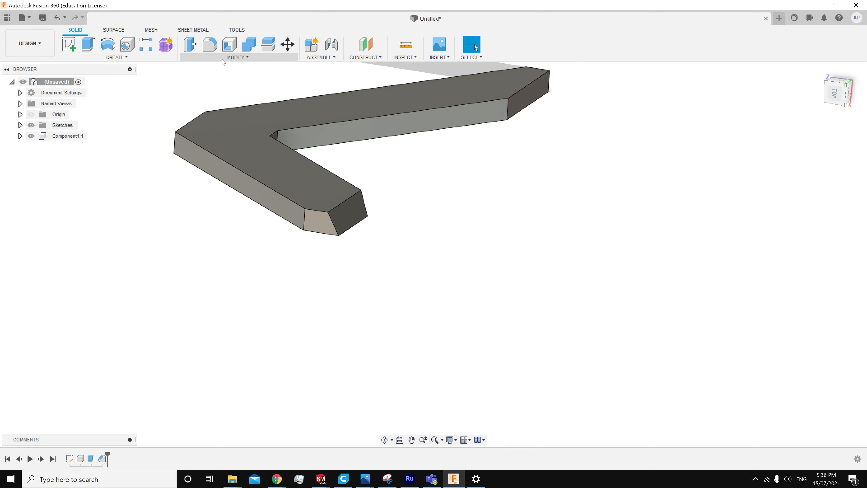
left_click(239, 57)
left_click(212, 88)
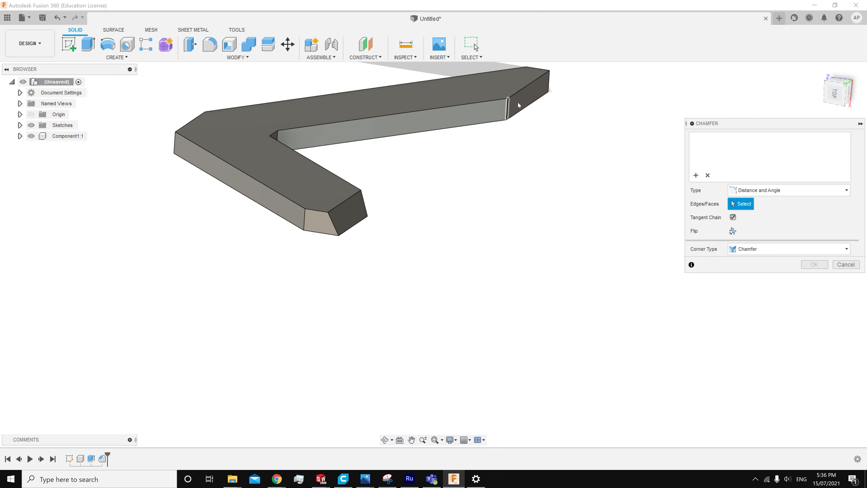
left_click(531, 83)
type("10")
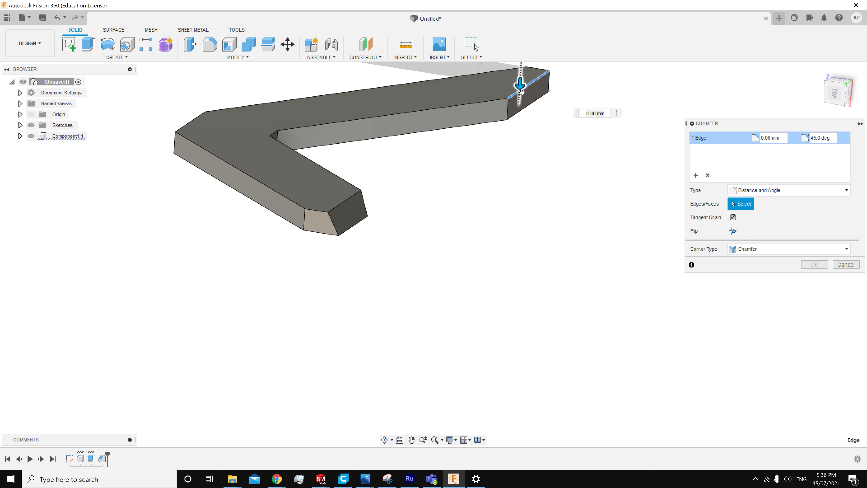
key("Return")
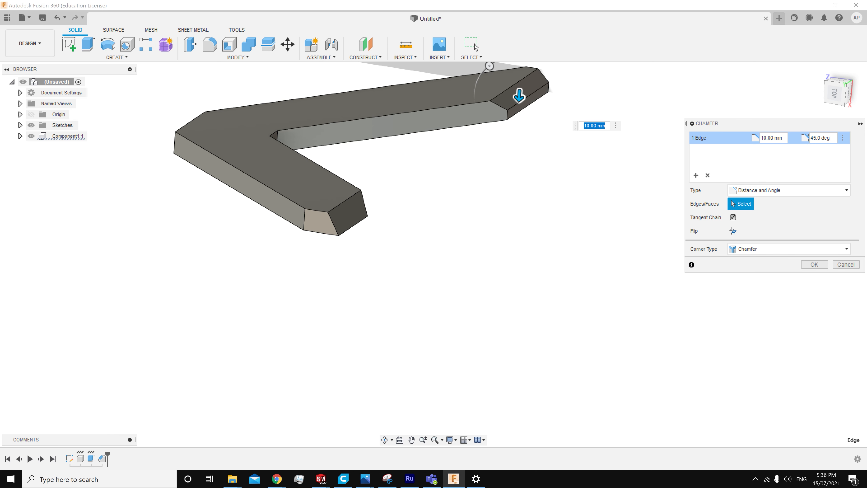
key("Tab")
type("30")
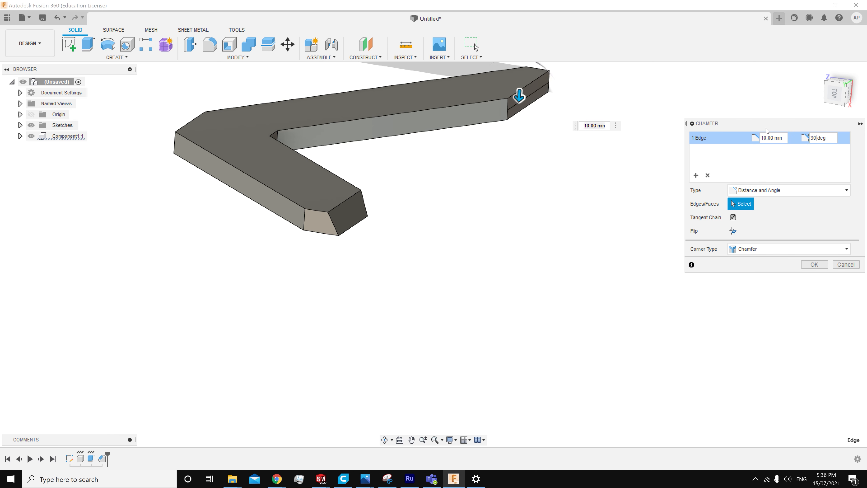
left_click(771, 138)
type("1")
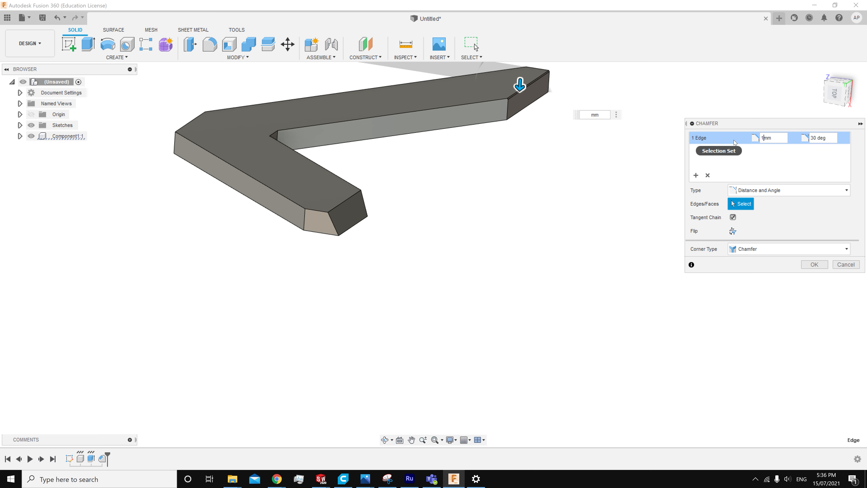
type("8")
middle_click_drag(534, 109, 375, 155, "shift")
left_click(815, 264)
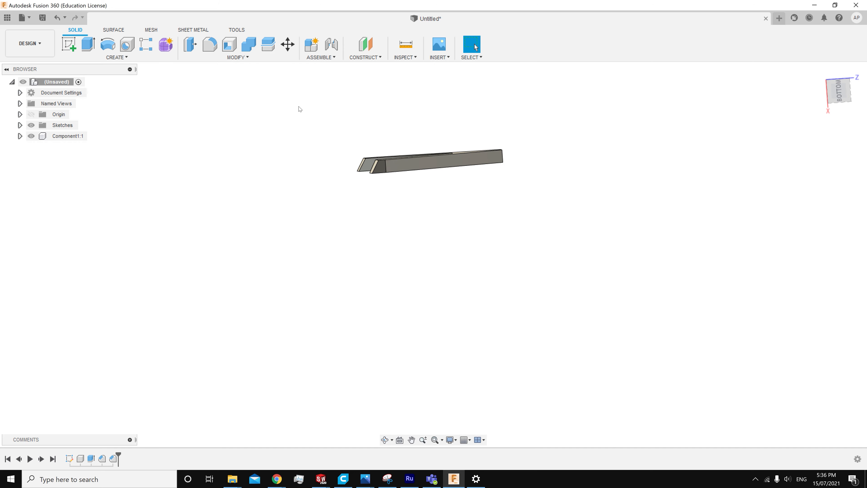
Chamfer a side edge of the leg's outer corner face by 18 mm and 30 degrees, with the direction flipped
middle_click_drag(300, 109, 507, 174, "shift")
scroll(426, 145, "down", 2)
scroll(507, 174, "up", 4)
scroll(463, 180, "up", 2)
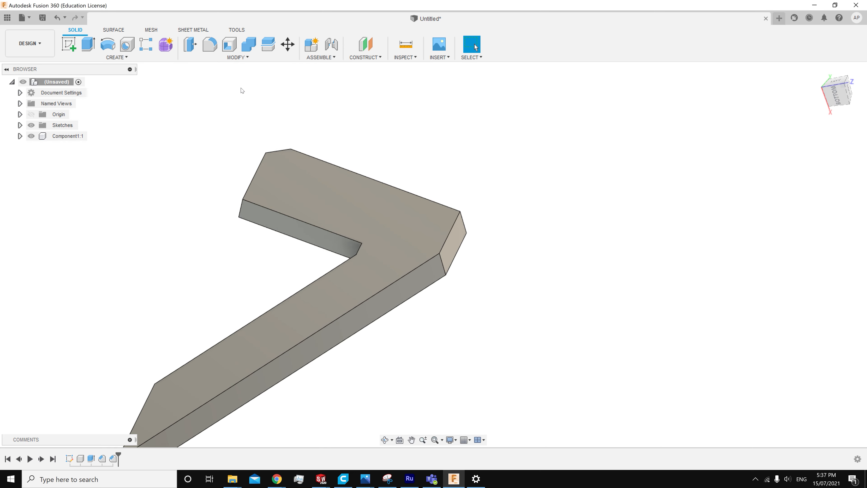
left_click(237, 57)
left_click(202, 87)
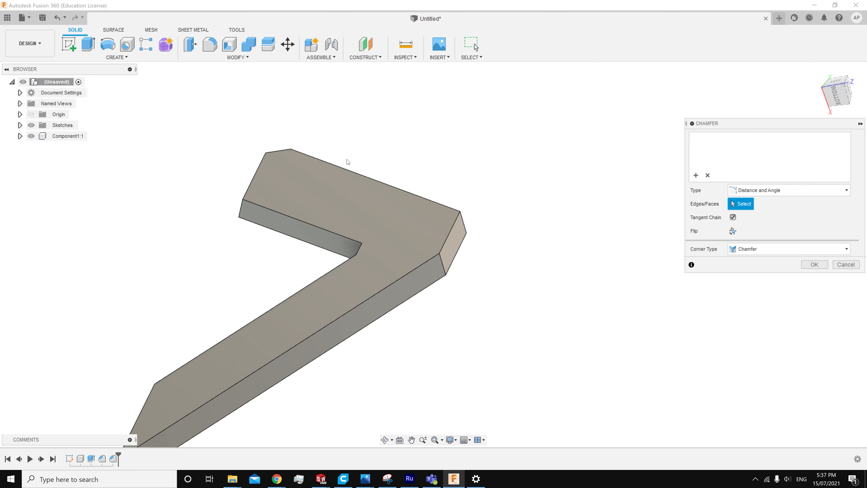
left_click(451, 227)
middle_click_drag(451, 226, 449, 245, "shift")
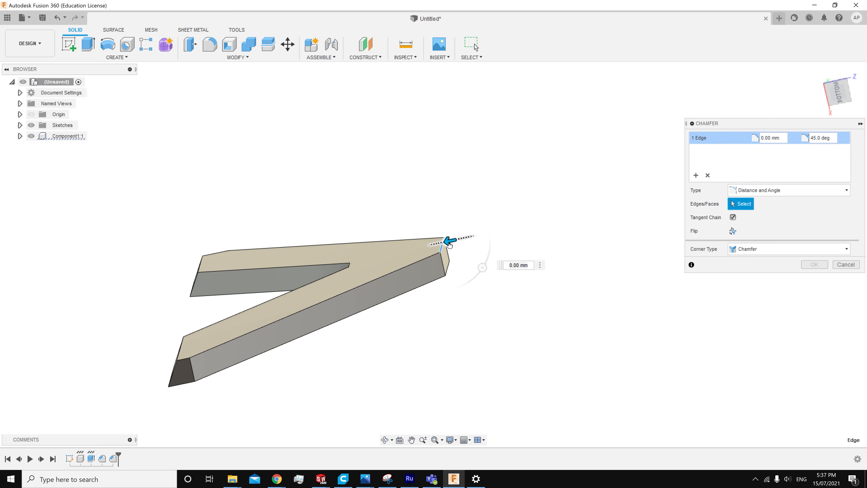
type("10")
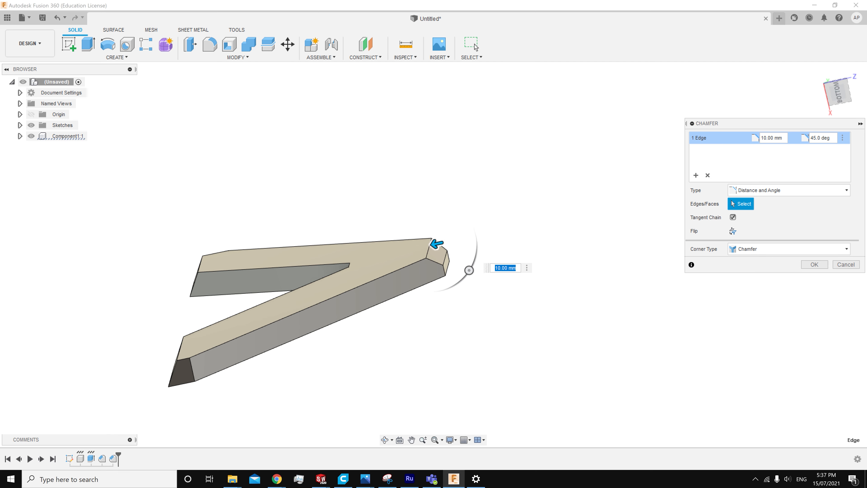
key("Tab")
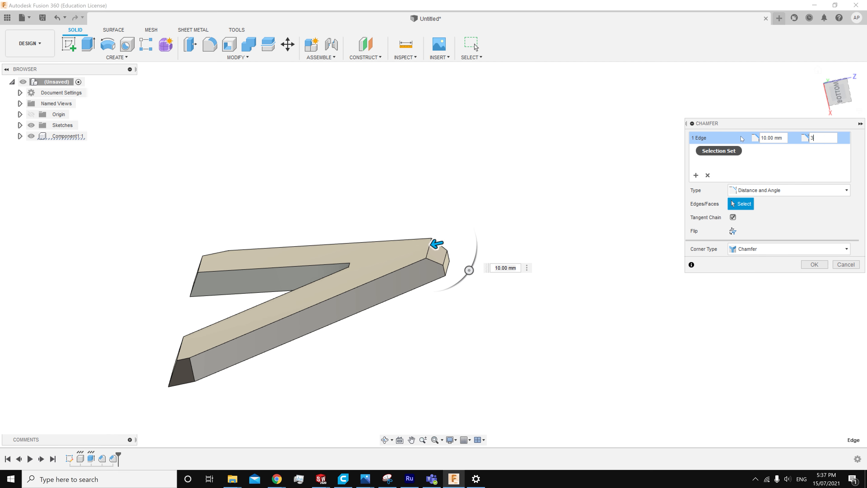
key("Tab")
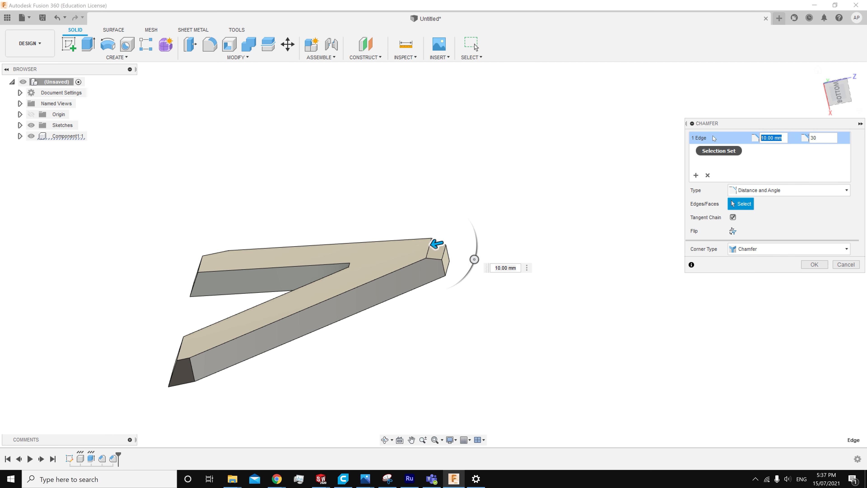
type("18")
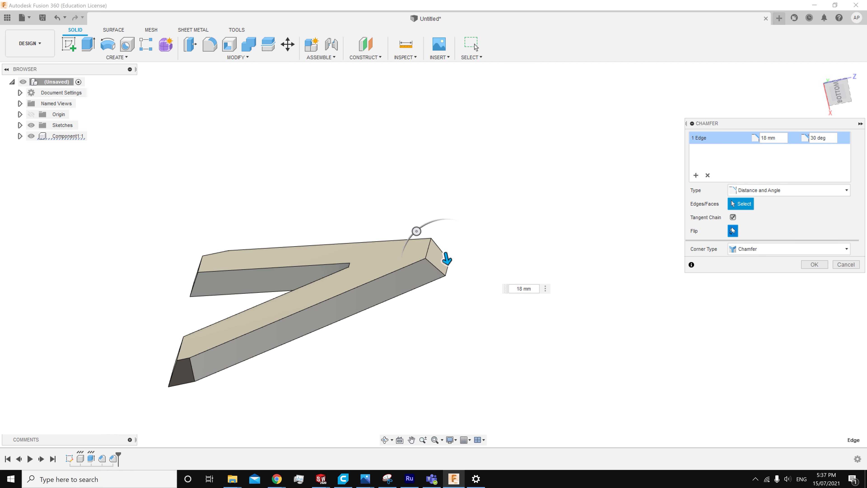
left_click(815, 265)
middle_click_drag(443, 130, 653, 200, "shift")
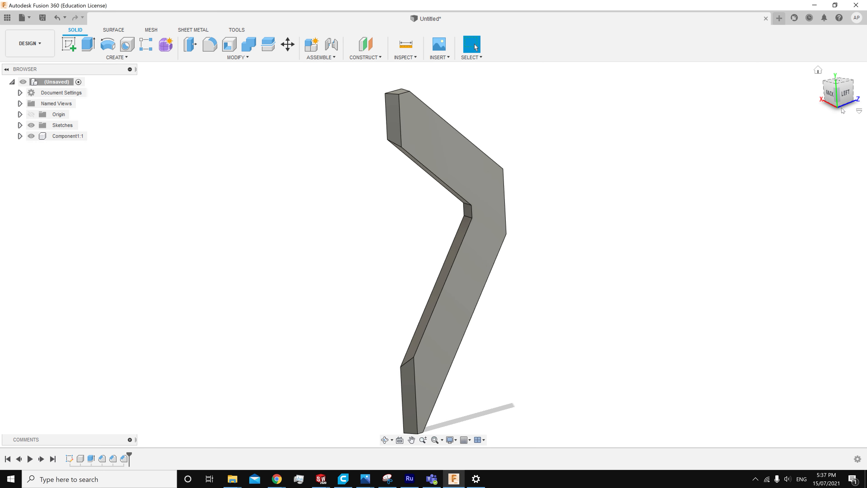
Mirror the leg as a component across the origin XY plane at its outer corner
left_click(842, 83)
middle_click_drag(565, 188, 555, 144, "shift")
scroll(555, 143, "down", 2)
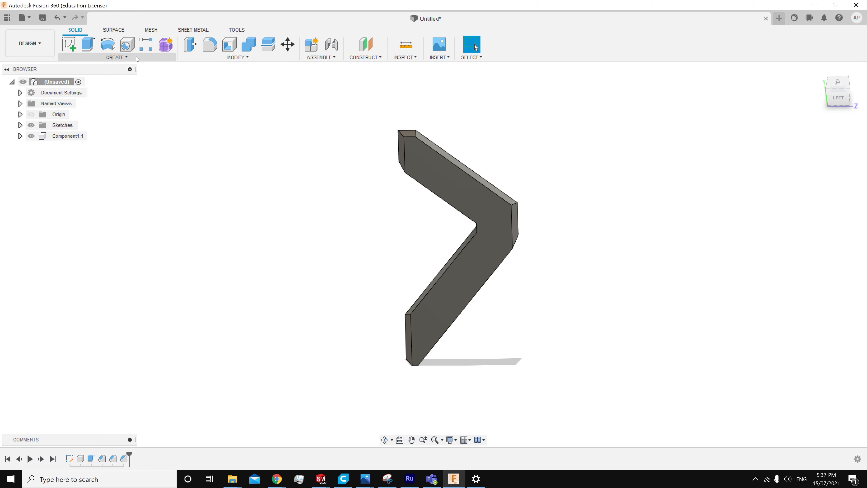
left_click(174, 57)
left_click(120, 268)
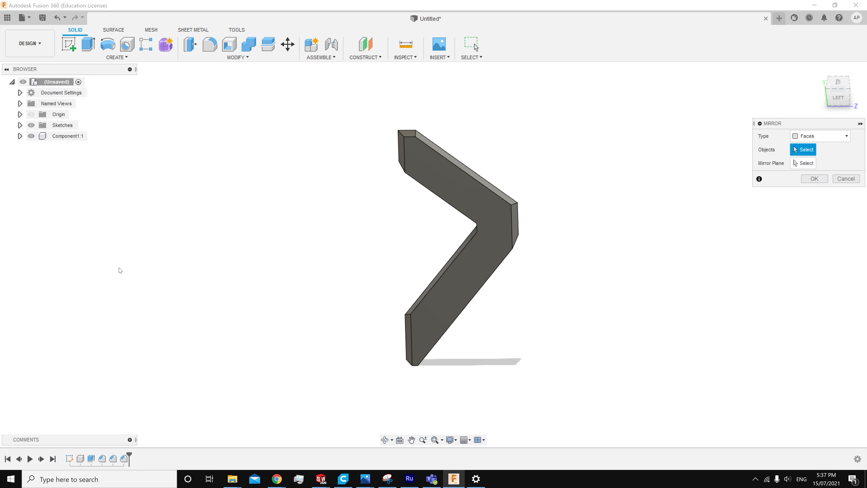
left_click(821, 136)
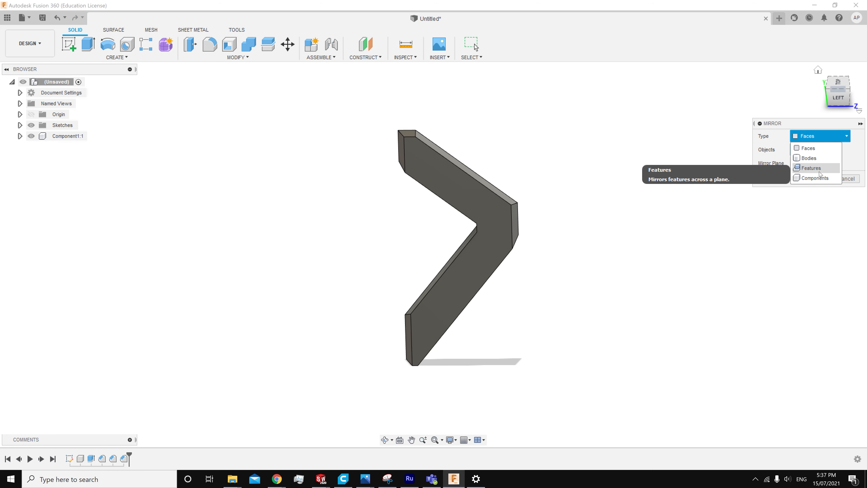
left_click(806, 167)
left_click(484, 207)
middle_click_drag(506, 105, 529, 179, "shift")
left_click(803, 164)
left_click(490, 222)
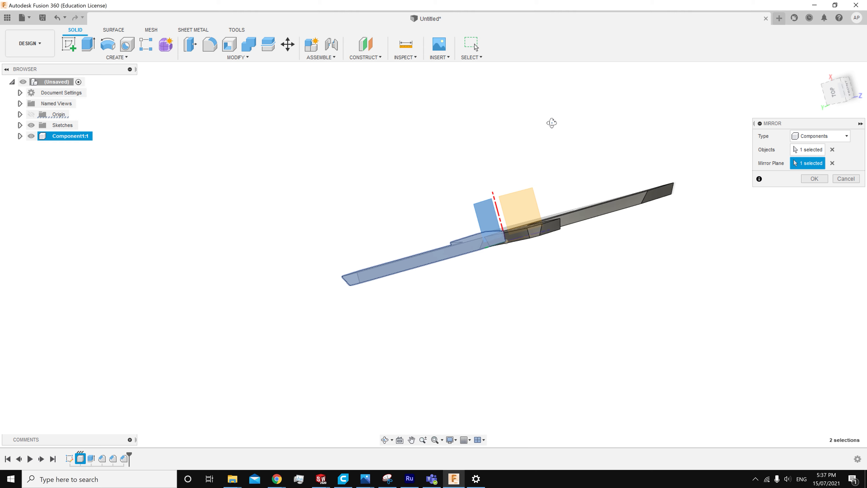
middle_click_drag(552, 122, 587, 191, "shift")
left_click(815, 179)
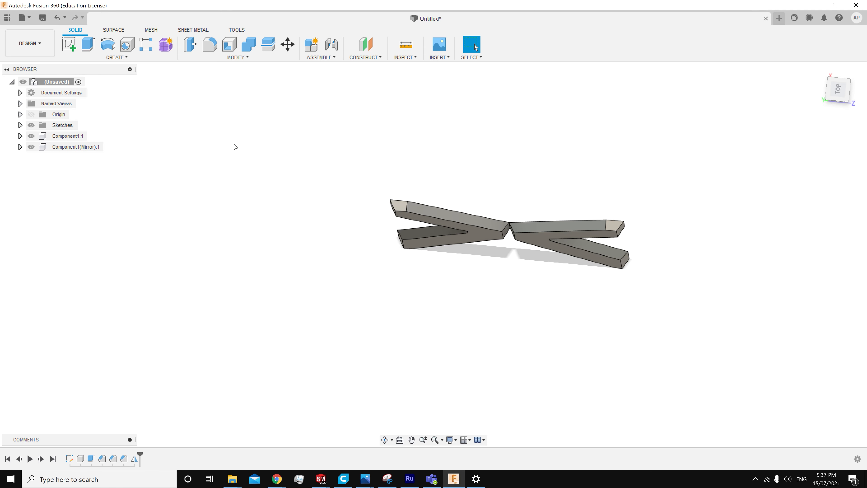
Examine where the origin point and X axis lie between the two mirrored legs, from above and at an angle
left_click(20, 114)
left_click(50, 126)
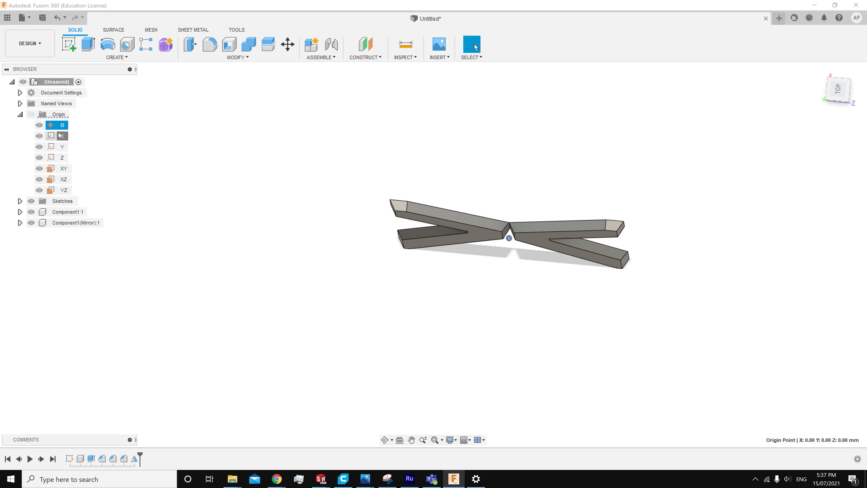
left_click(55, 136)
middle_click_drag(353, 147, 376, 155, "shift")
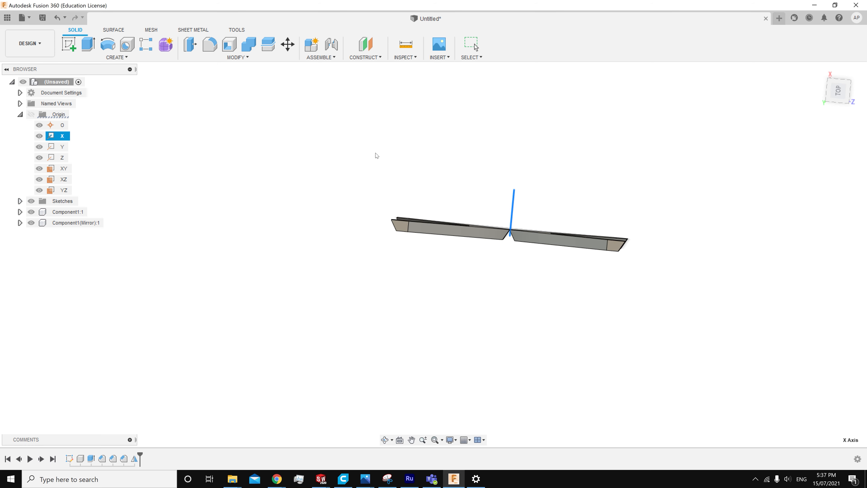
left_click(837, 92)
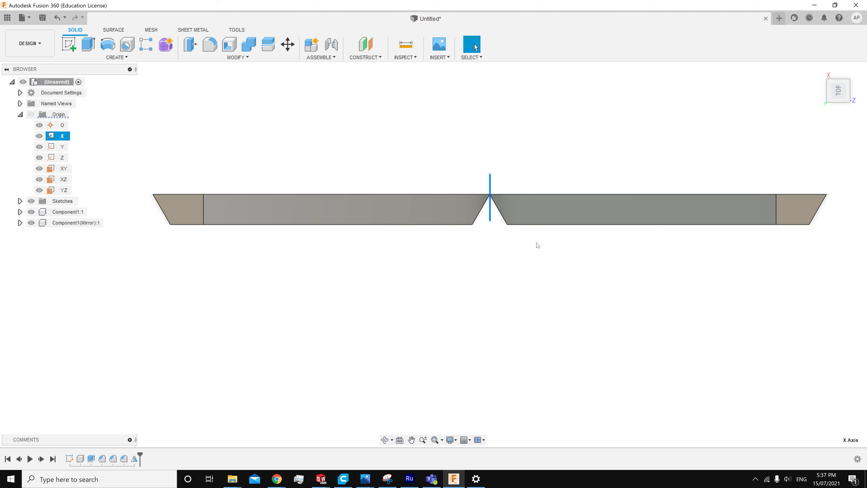
middle_click_drag(487, 177, 492, 146, "shift")
scroll(494, 164, "down", 5)
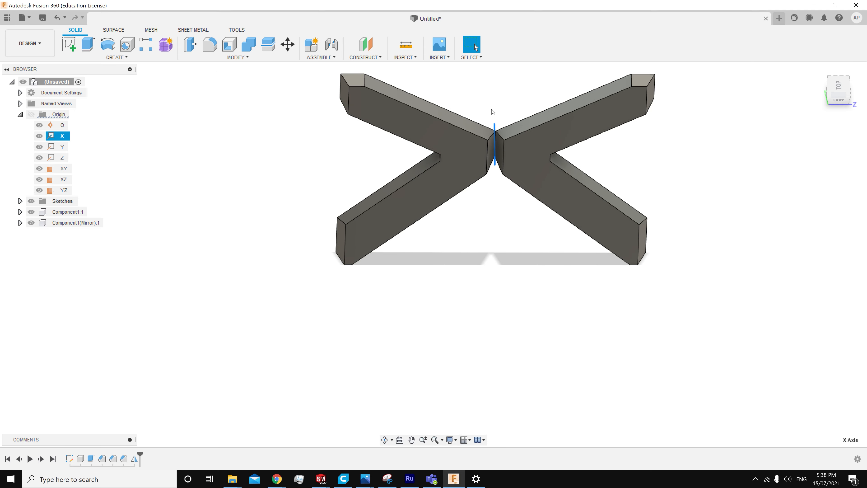
left_click(491, 109)
scroll(498, 137, "down", 4)
middle_click_drag(500, 194, 513, 133, "shift")
Rotate the mirrored leg component -60 degrees about the Y axis with Move/Copy, viewed from the top
left_click(838, 89)
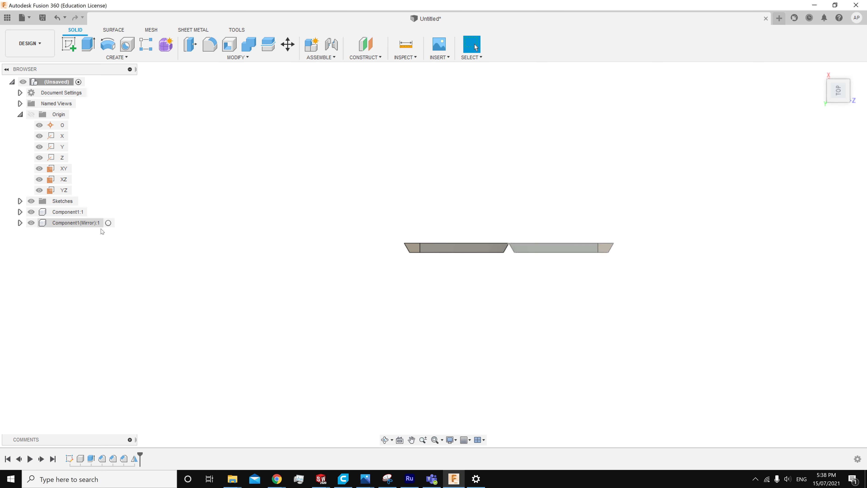
left_click(88, 223)
right_click(89, 223)
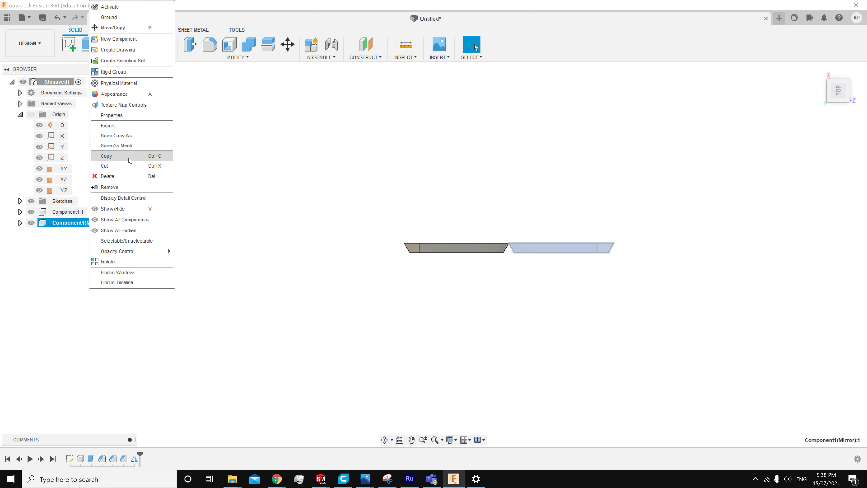
left_click(112, 28)
scroll(583, 219, "up", 3)
left_click_drag(556, 226, 608, 280)
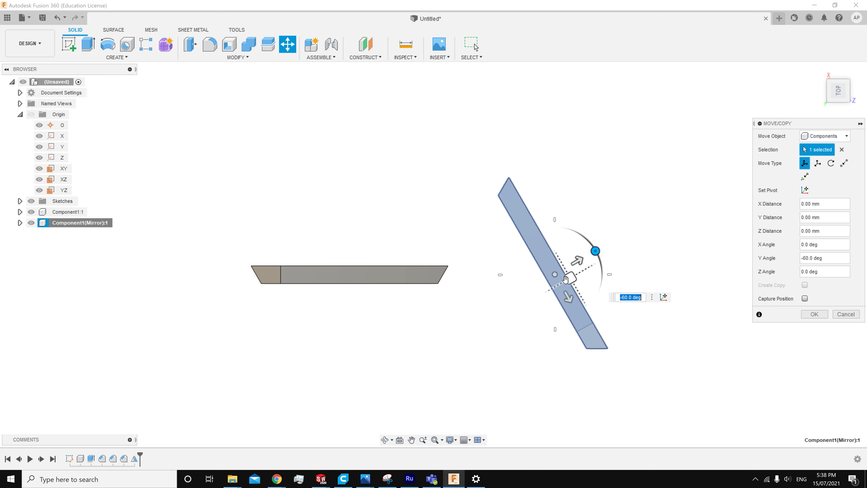
Move the rotated leg about -98 mm in X and 47 mm in Z so its chamfered corner meets the first leg's
left_click_drag(542, 302, 499, 369)
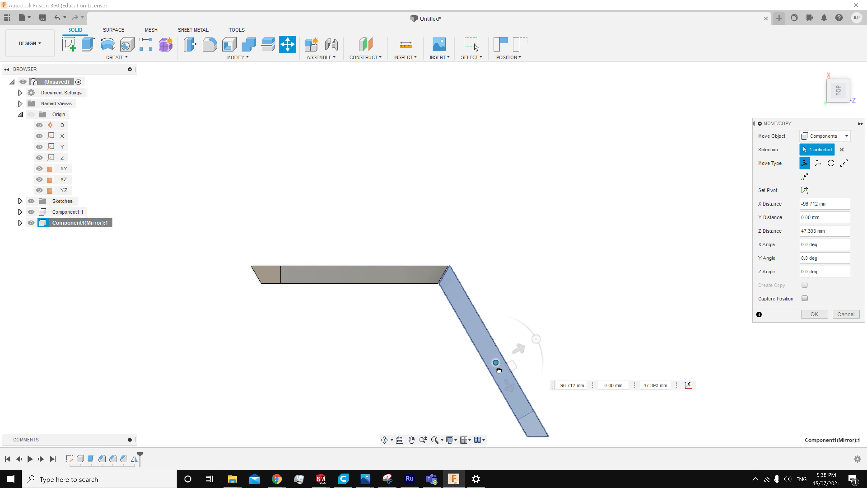
scroll(495, 362, "up", 5)
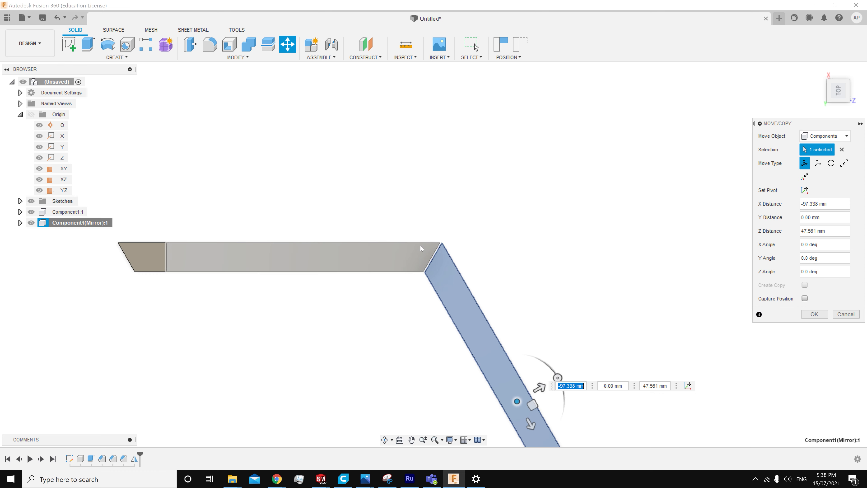
scroll(519, 405, "up", 2)
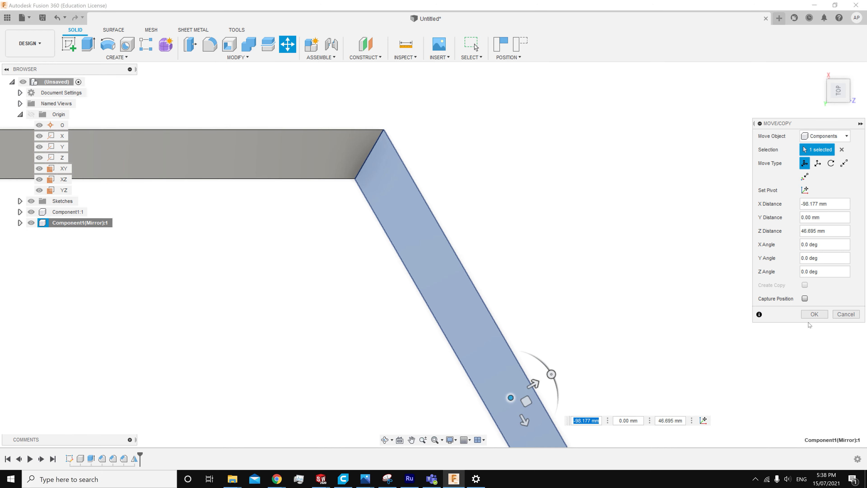
left_click(813, 314)
Slide one leg aside along the mitred contact to expose the mating corner faces
middle_click_drag(561, 251, 528, 222, "shift")
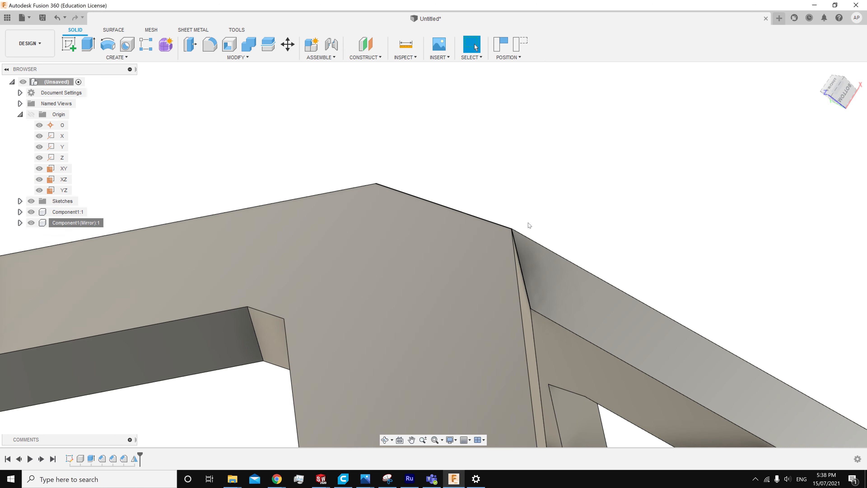
left_click_drag(481, 252, 415, 257)
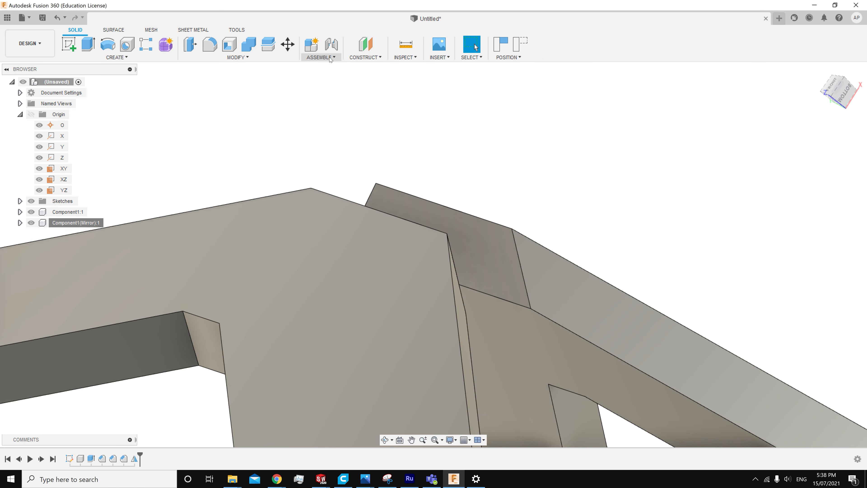
left_click(329, 77)
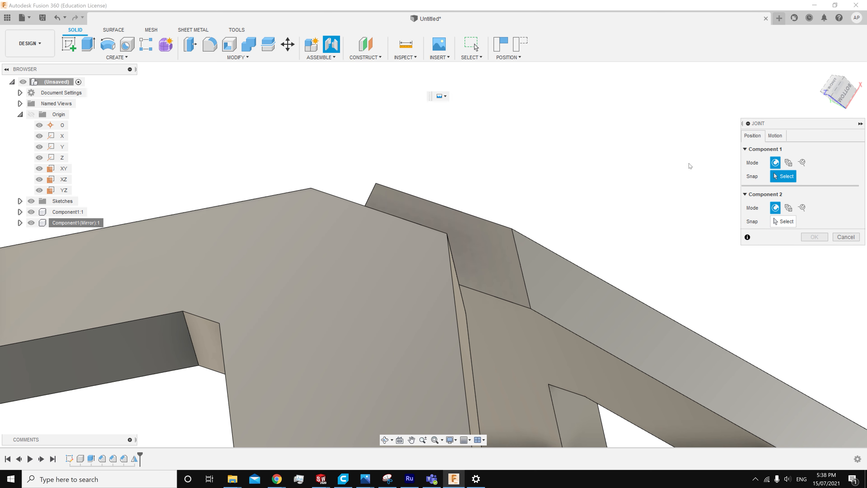
left_click(478, 252)
left_click(846, 237)
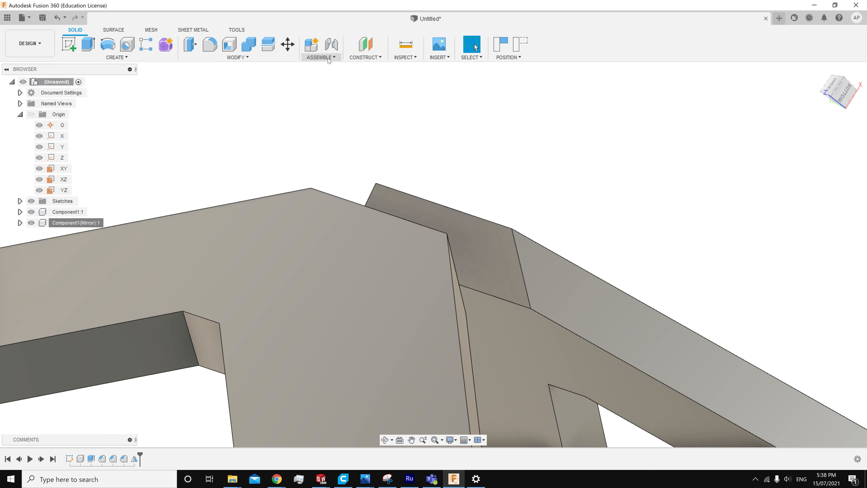
Join the two legs with a Joint between their mating mitred corner faces, keeping the angle and offsets at zero
left_click(325, 78)
middle_click_drag(444, 238, 414, 219, "shift")
left_click(446, 246)
scroll(415, 185, "down", 5)
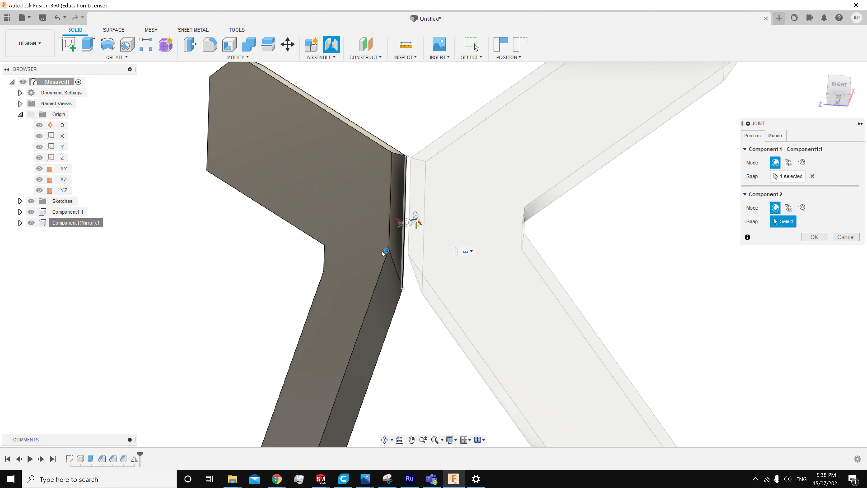
scroll(408, 194, "up", 5)
left_click(402, 193)
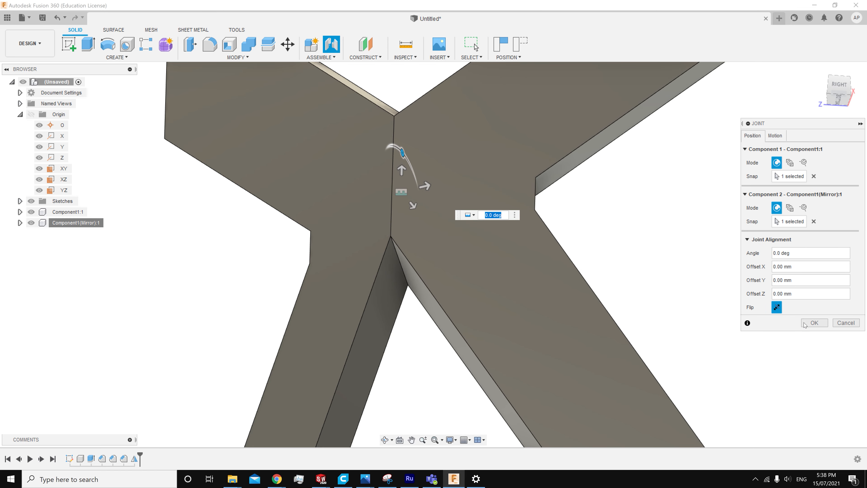
left_click(815, 322)
middle_click_drag(683, 315, 440, 192, "shift")
Try pasting a copy of the first leg with the current position captured and moving it 320 mm in Z
left_click(70, 223)
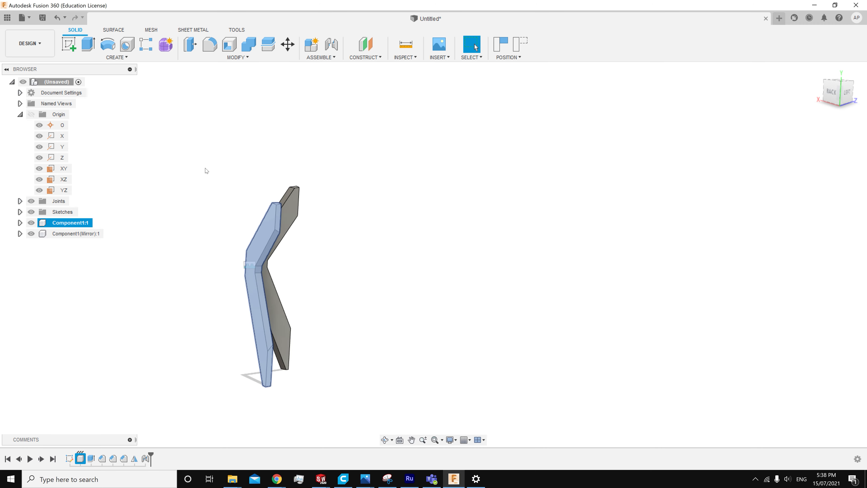
left_click(191, 173)
scroll(191, 174, "up", 3)
middle_click_drag(191, 212, 239, 186)
middle_click_drag(239, 186, 304, 235, "shift")
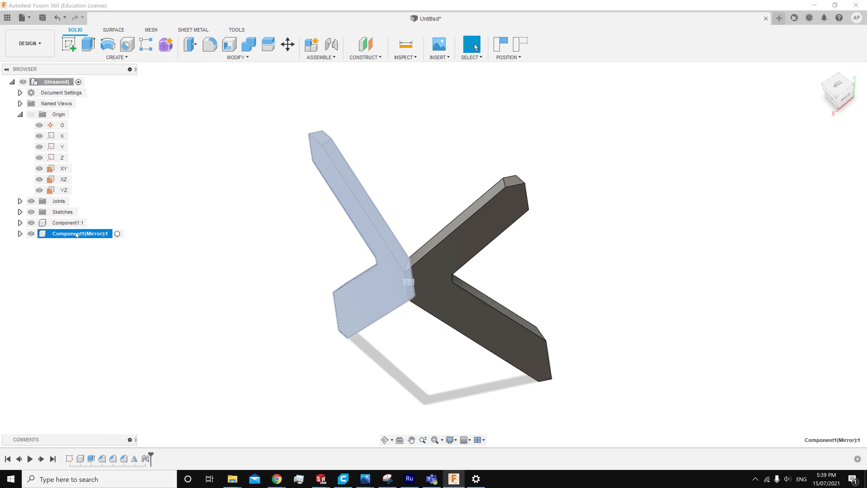
left_click(70, 222)
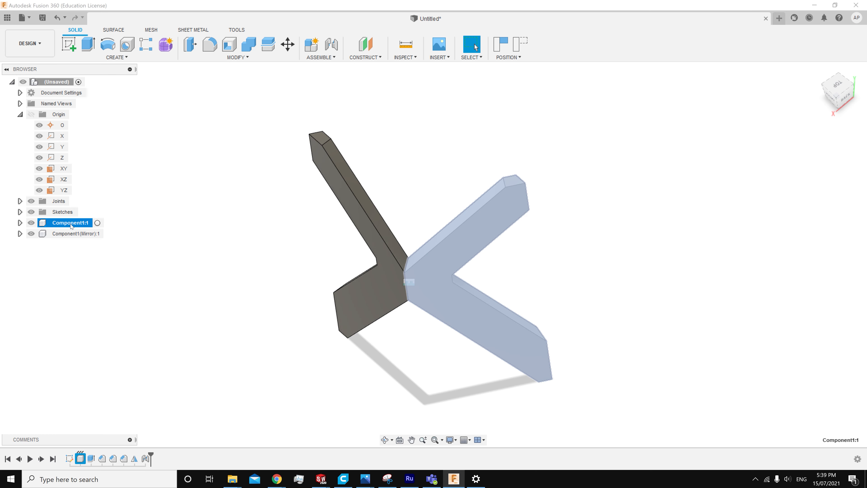
key("ctrl+v")
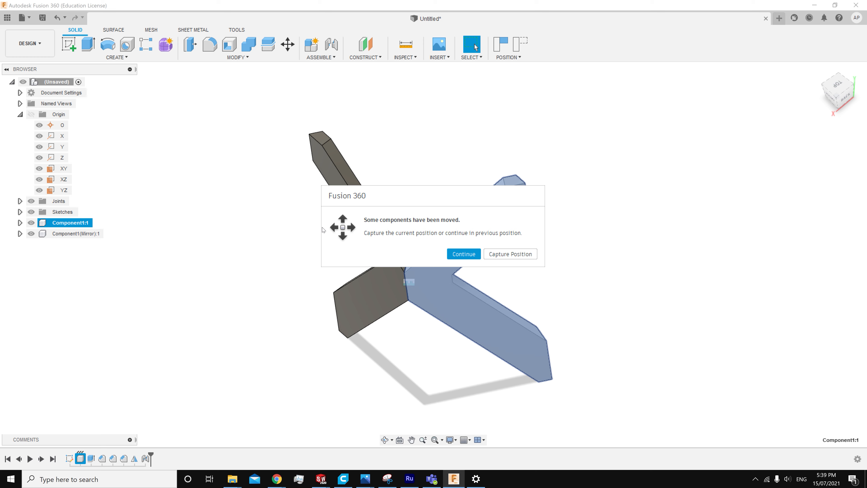
left_click(507, 254)
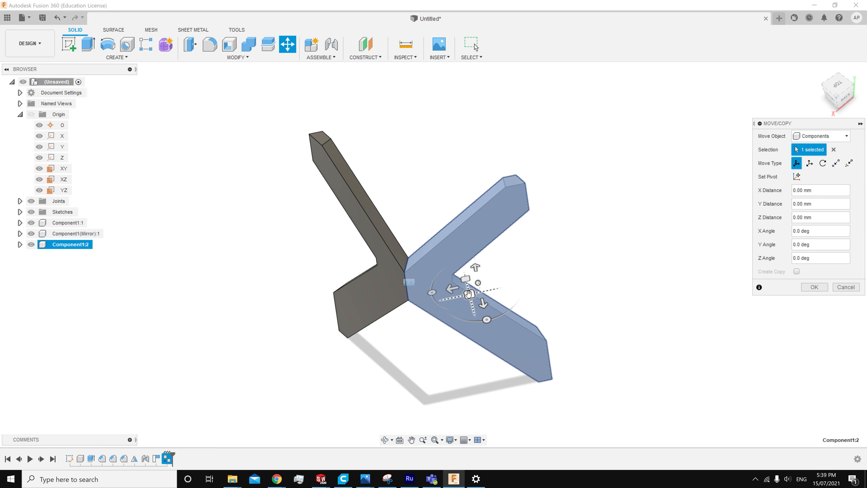
left_click(460, 290)
left_click_drag(458, 288, 258, 322)
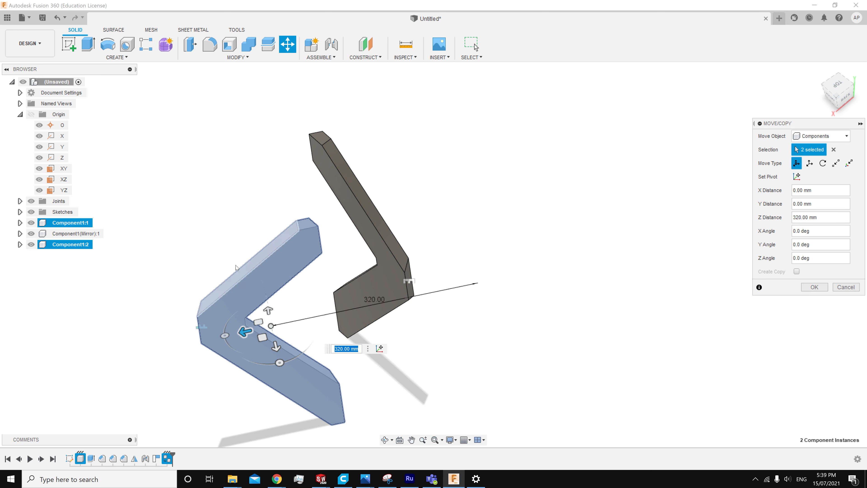
left_click(844, 288)
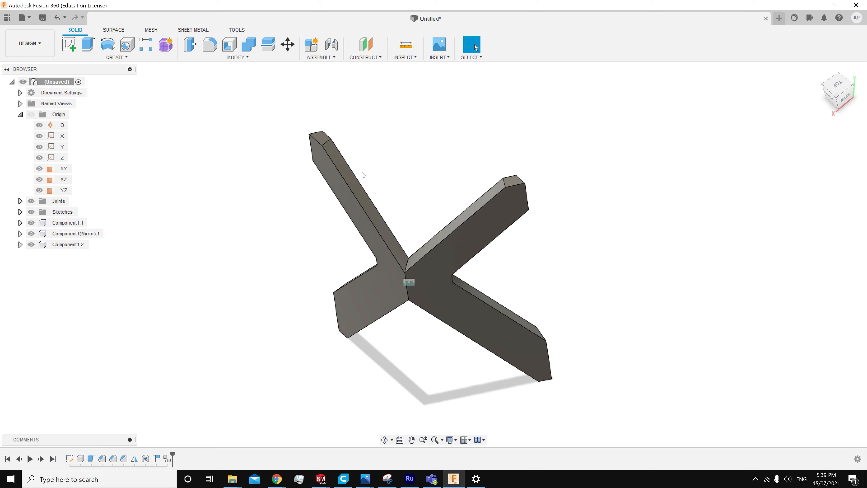
Delete the extra pasted copy of the first leg, Component1:2
left_click(84, 235)
left_click(76, 246, "ctrl")
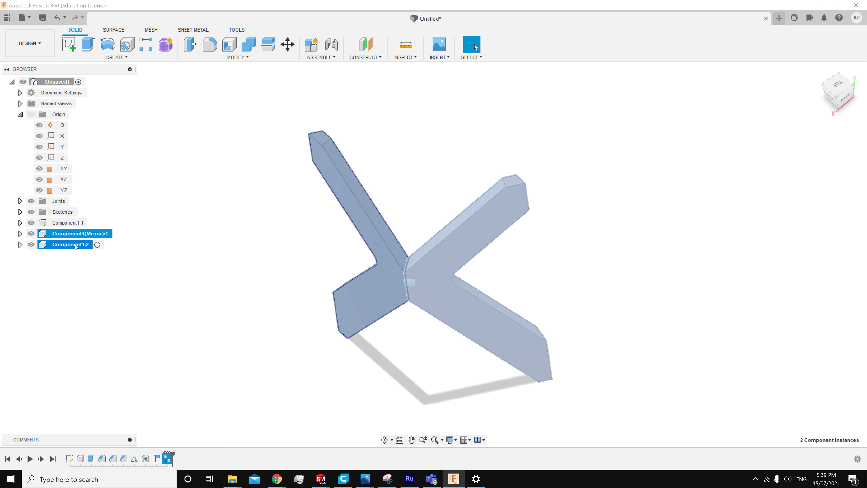
left_click(106, 278)
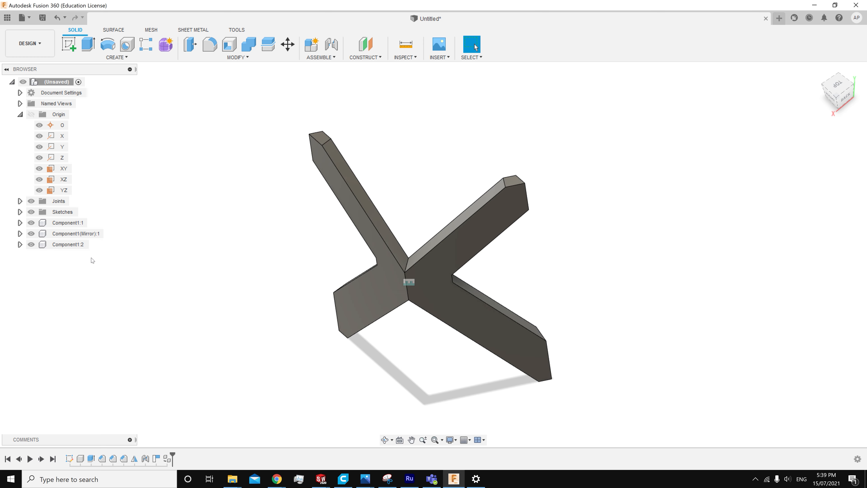
left_click(74, 245)
left_click(70, 234)
left_click(69, 224)
left_click(69, 245)
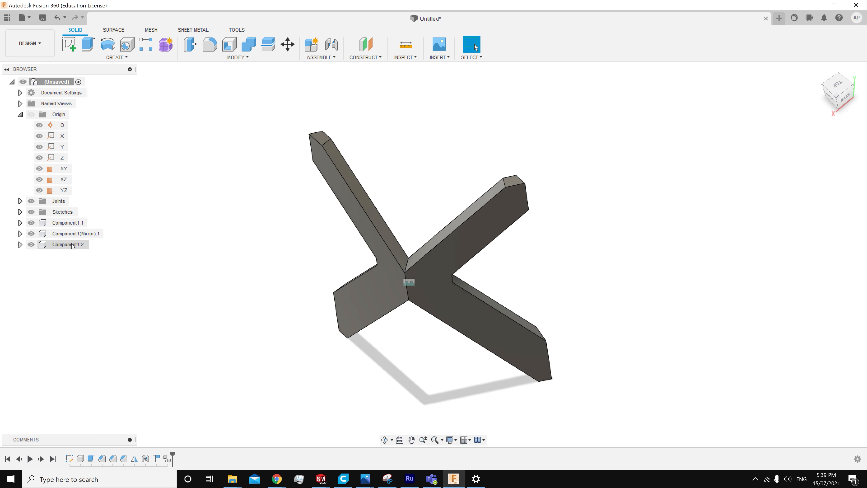
key("Delete")
left_click(91, 234)
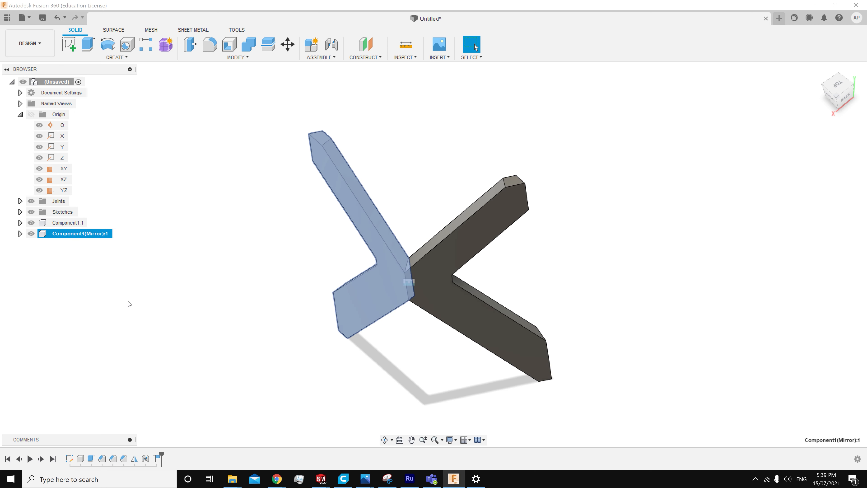
left_click(128, 303)
Duplicate the original leg and its mirrored leg together as a second pair
left_click(77, 223)
left_click(76, 233, "ctrl")
left_click(89, 246)
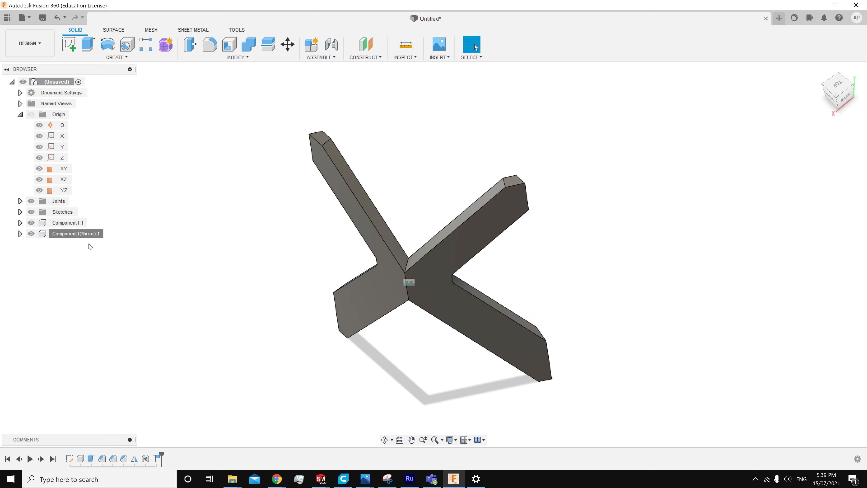
left_click(81, 234)
left_click(78, 224, "ctrl")
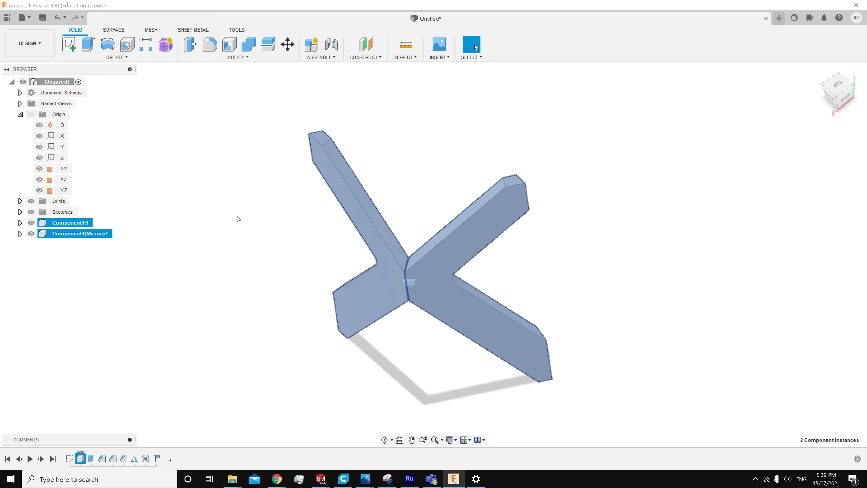
key("ctrl+c")
key("ctrl+v")
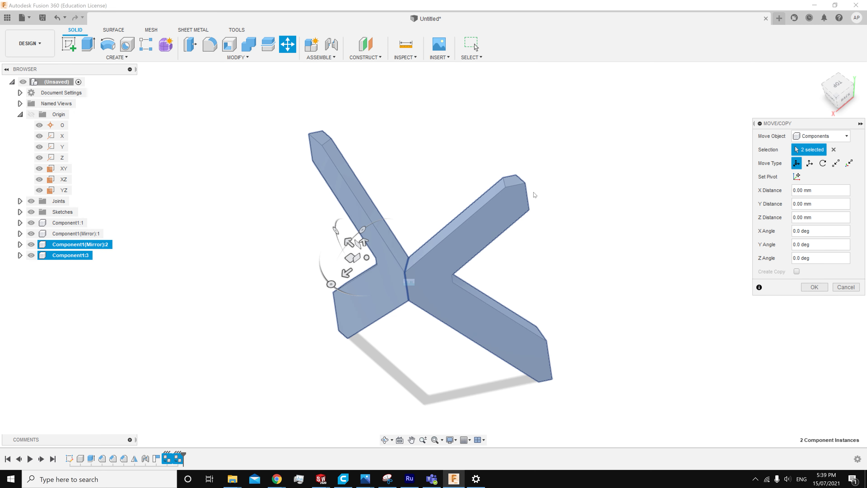
Move the copied leg pair clear of the originals and rotate it -120 degrees about the Y axis
left_click_drag(350, 246, 239, 146)
middle_click_drag(239, 147, 422, 321, "shift")
left_click_drag(343, 404, 281, 379)
scroll(307, 272, "down", 4)
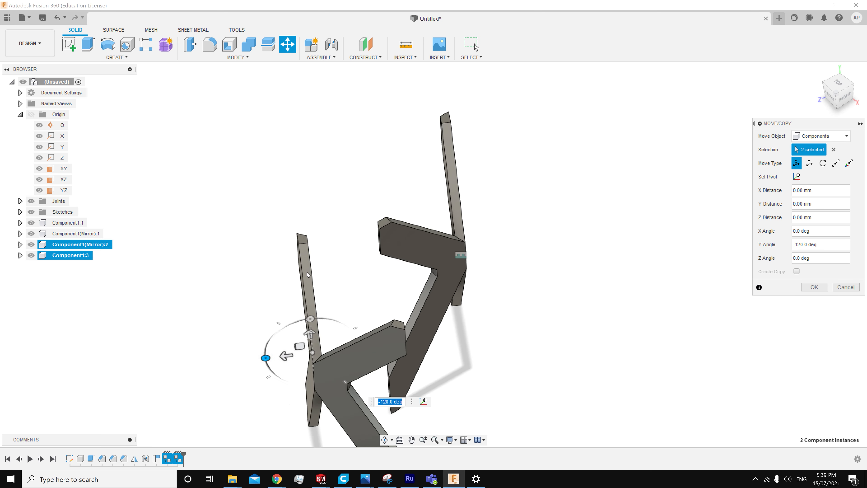
middle_click_drag(278, 226, 315, 171)
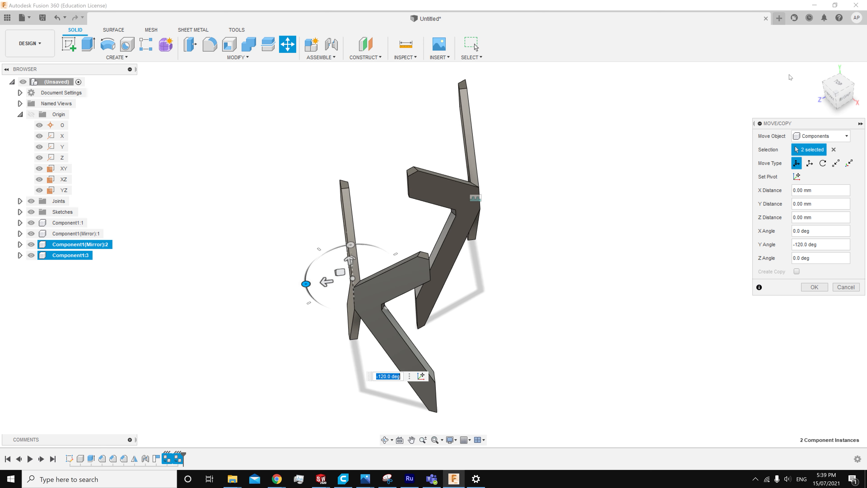
Move the rotated pair about 20 mm in X and 284 mm in Z so its end meets the original pair
left_click(840, 85)
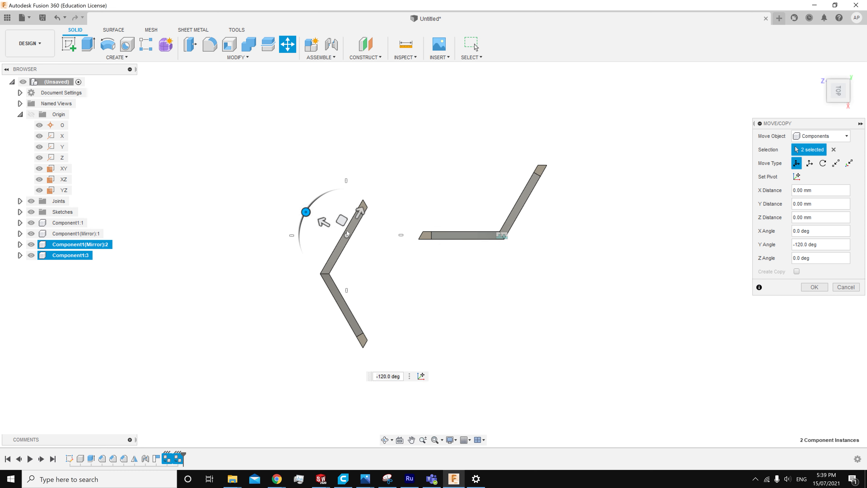
left_click_drag(352, 237, 404, 130)
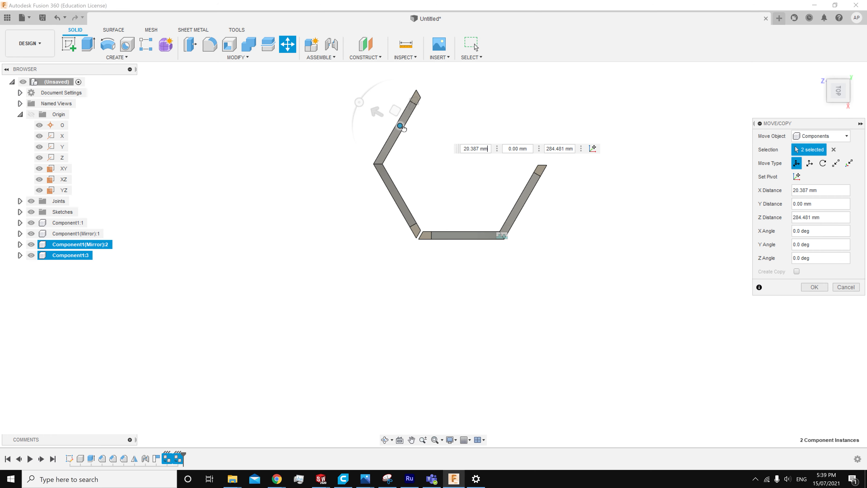
left_click(815, 287)
middle_click_drag(680, 239, 317, 201, "shift")
Duplicate the second leg pair, move the copy aside and rotate it about the Y axis to face the hexagon's open side
left_click(93, 245)
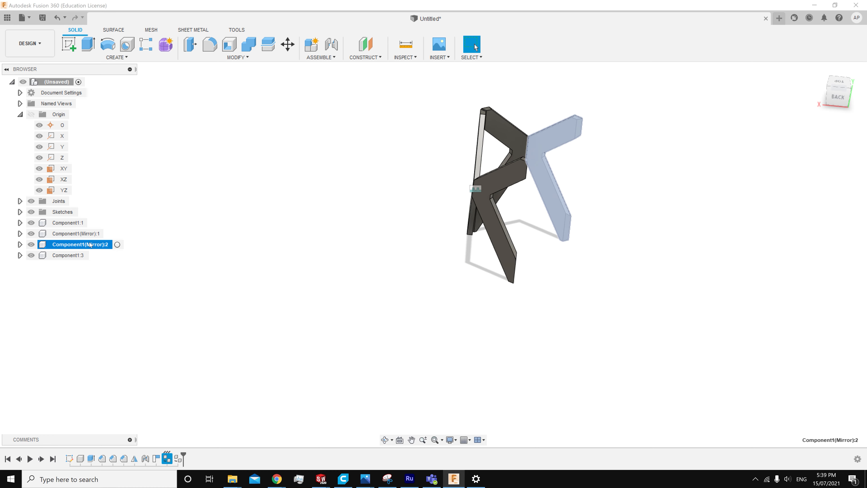
left_click(73, 256, "ctrl")
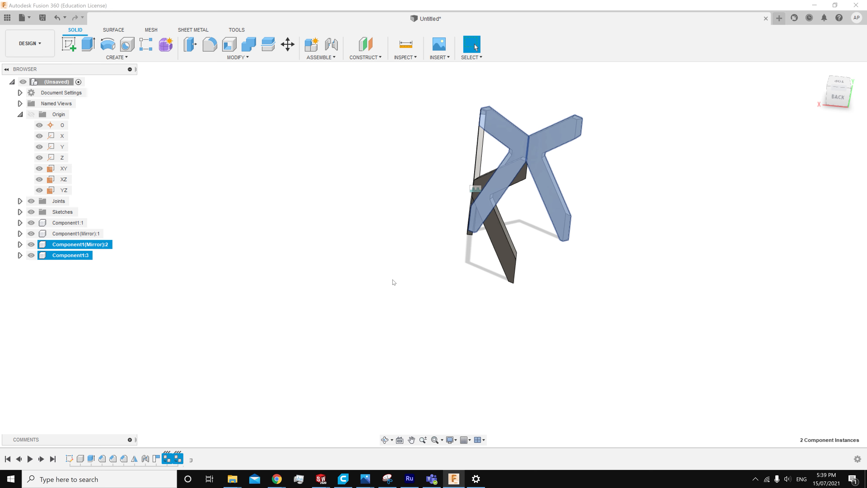
key("ctrl+c")
key("ctrl+v")
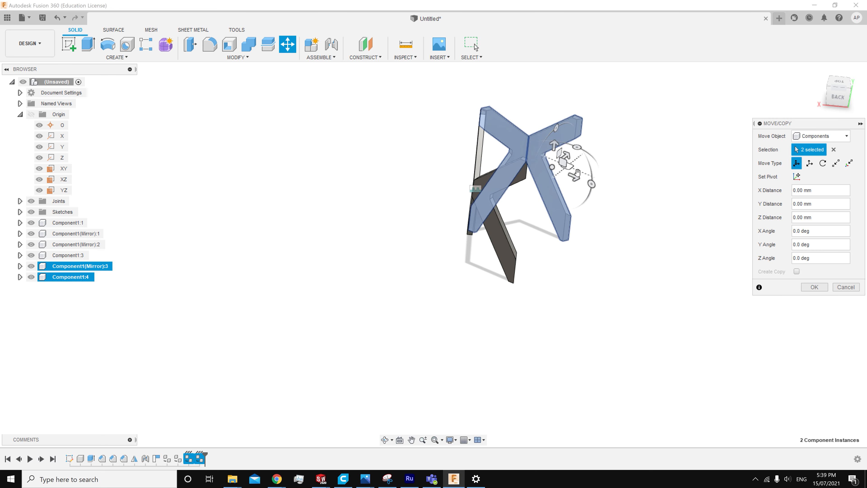
middle_click_drag(577, 173, 600, 159, "shift")
left_click_drag(557, 161, 635, 293)
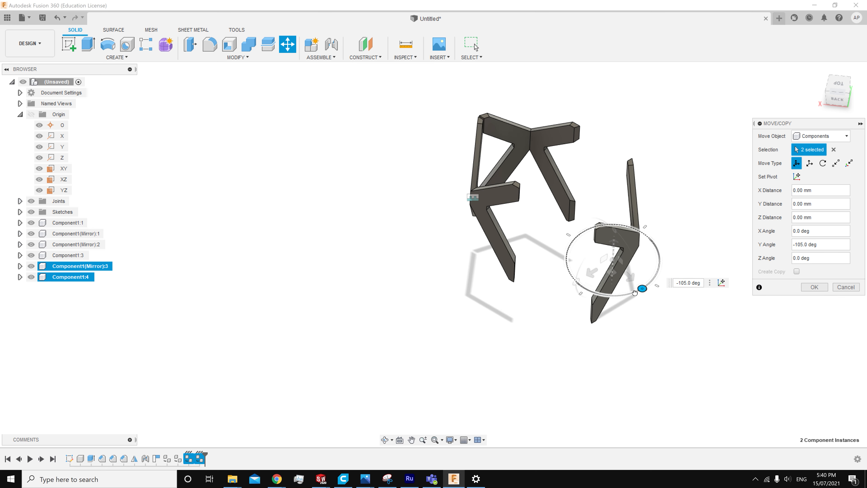
left_click(826, 288)
Move the original jointed leg pair away from the neighbouring legs to expose the end faces that have to meet
left_click(844, 87)
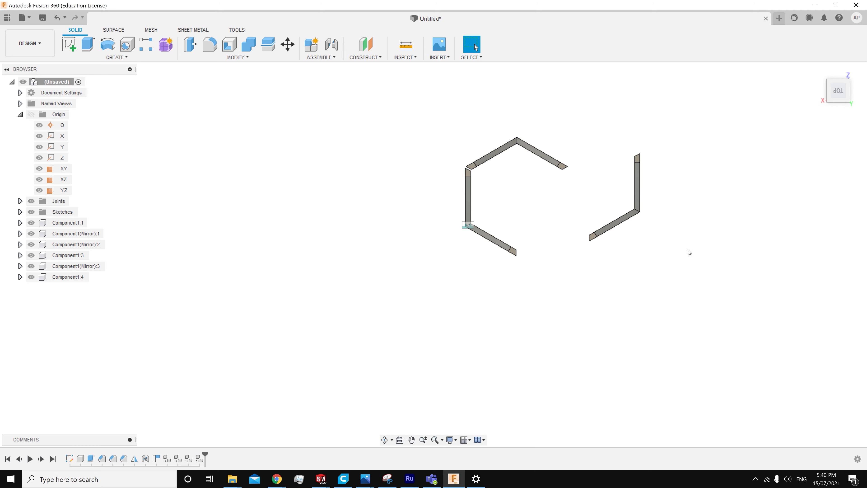
middle_click_drag(620, 273, 658, 169, "shift")
left_click_drag(723, 279, 751, 274)
left_click_drag(642, 286, 660, 289)
scroll(700, 273, "up", 3)
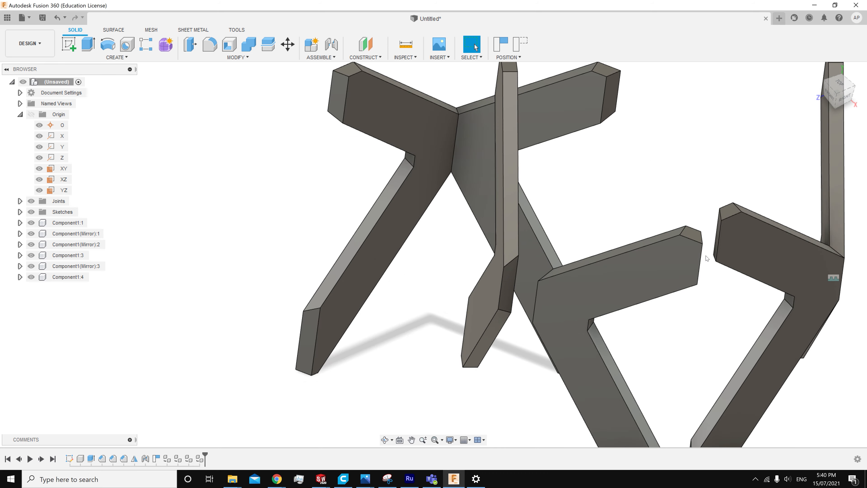
middle_click_drag(705, 255, 672, 235, "shift")
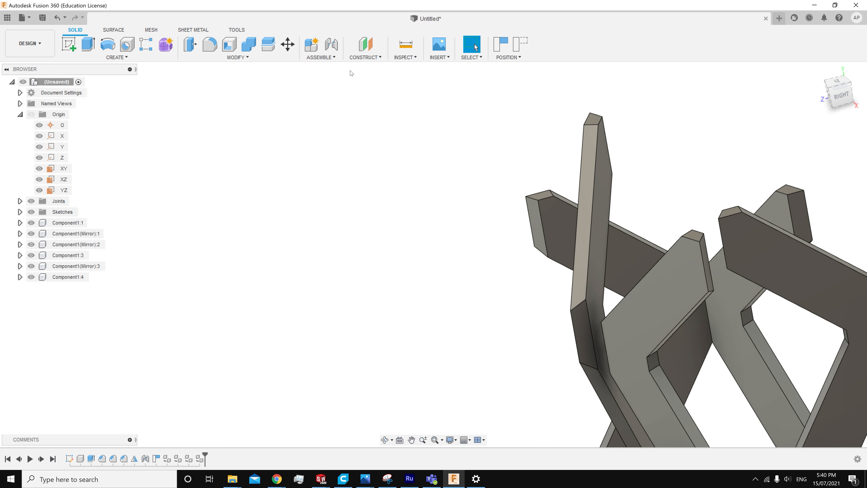
Join the short arm's end face of Component1:3 to the matching end face of Component1(Mirror):1 with a zero-offset Joint
left_click(317, 78)
scroll(706, 219, "up", 3)
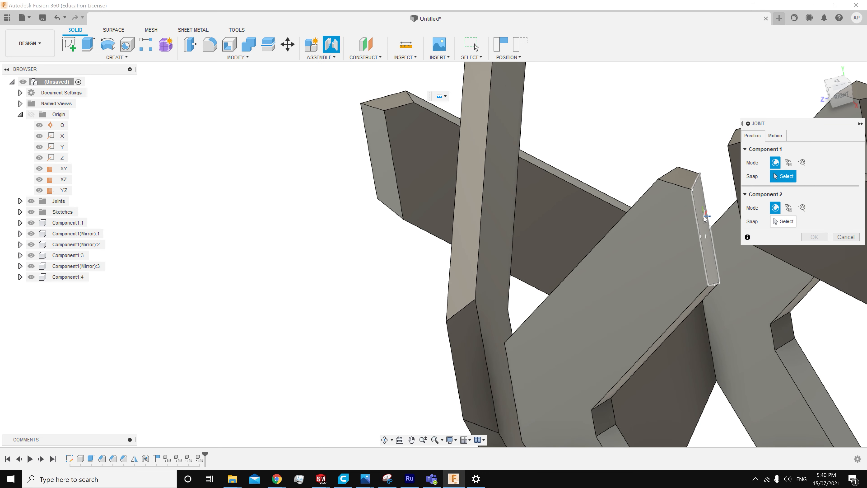
left_click(707, 235)
middle_click_drag(700, 227, 485, 164, "shift")
scroll(480, 163, "down", 5)
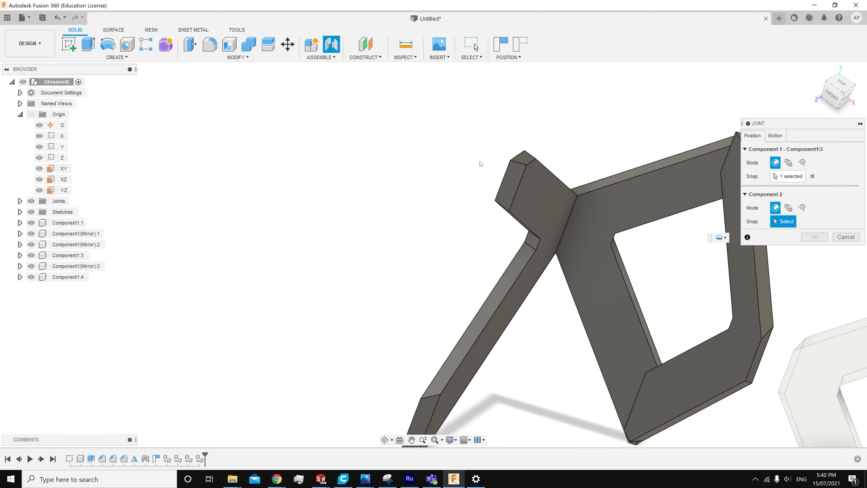
scroll(608, 188, "up", 8)
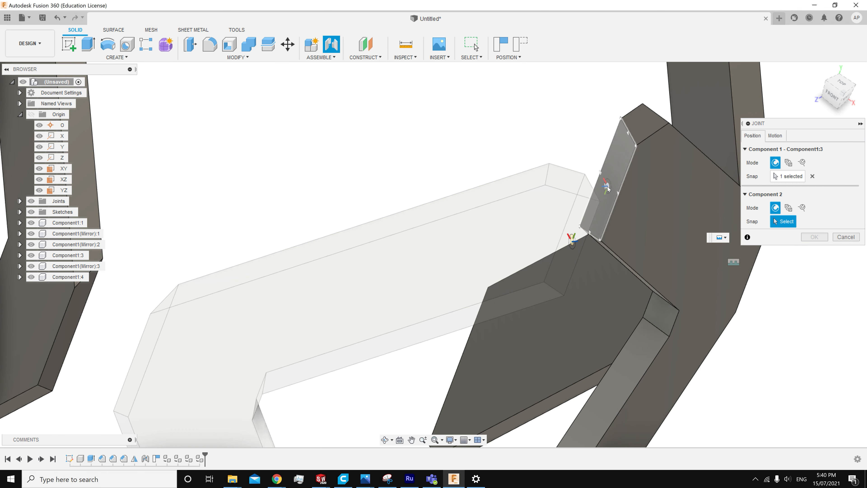
left_click(609, 189)
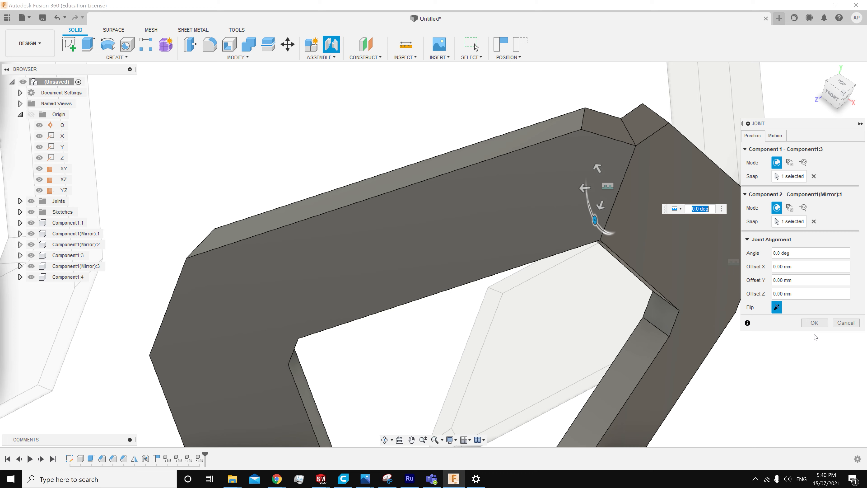
left_click(814, 322)
scroll(548, 287, "down", 5)
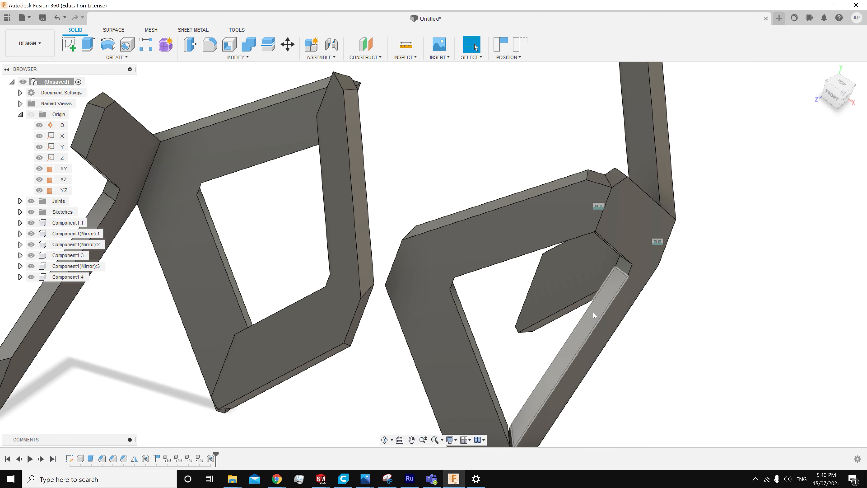
Join the flat outer elbow face of Component1(Mirror):2 to the neighbouring leg's matching elbow face with a 0-degree Joint
middle_click_drag(594, 313, 496, 307, "shift")
scroll(261, 118, "up", 4)
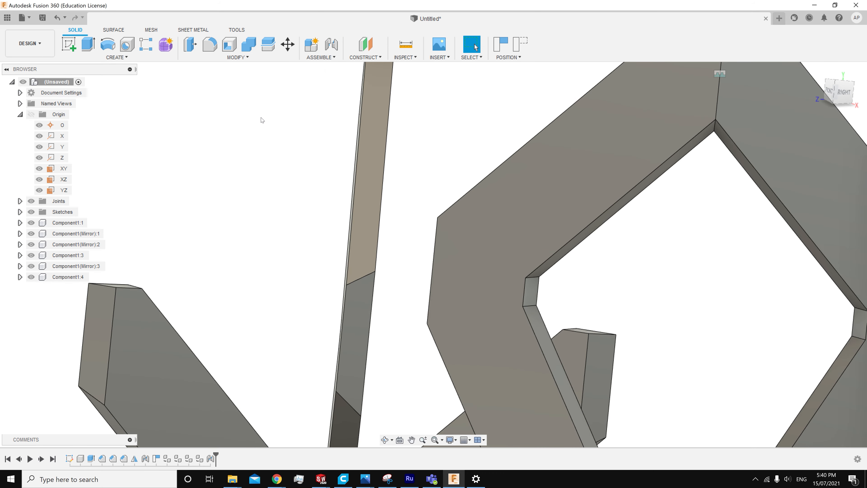
left_click(333, 57)
left_click(318, 78)
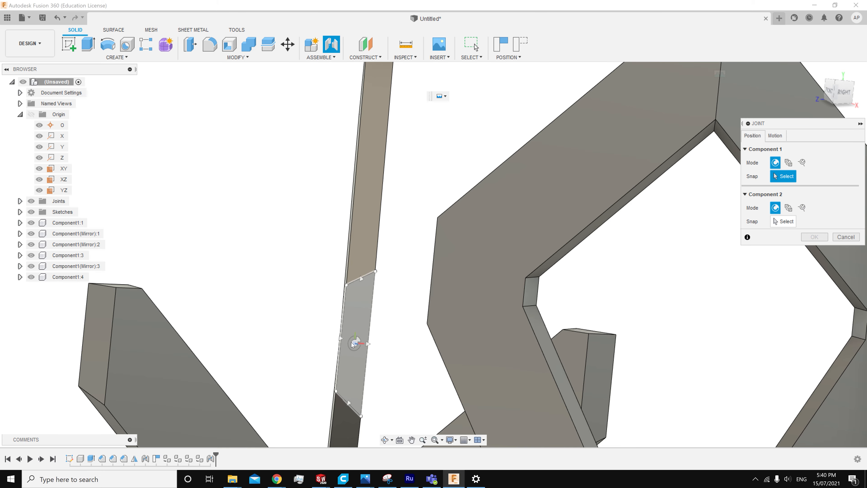
left_click(355, 342)
middle_click_drag(426, 290, 480, 364, "shift")
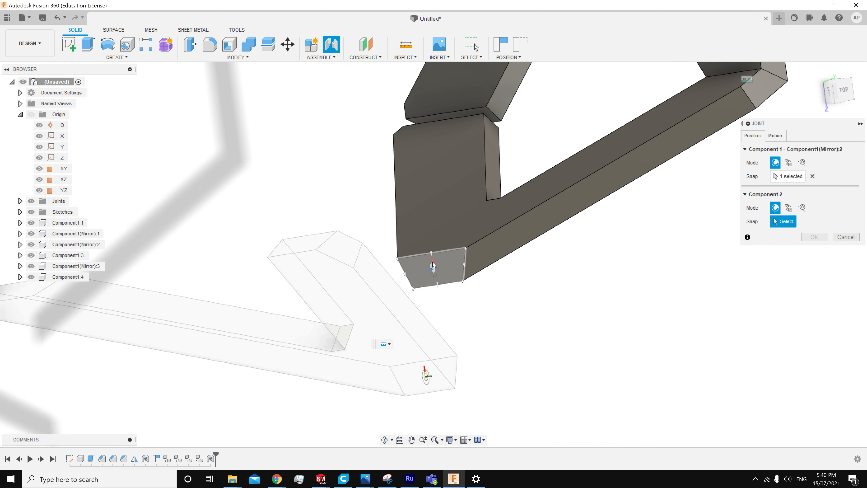
left_click(433, 268)
key("Return")
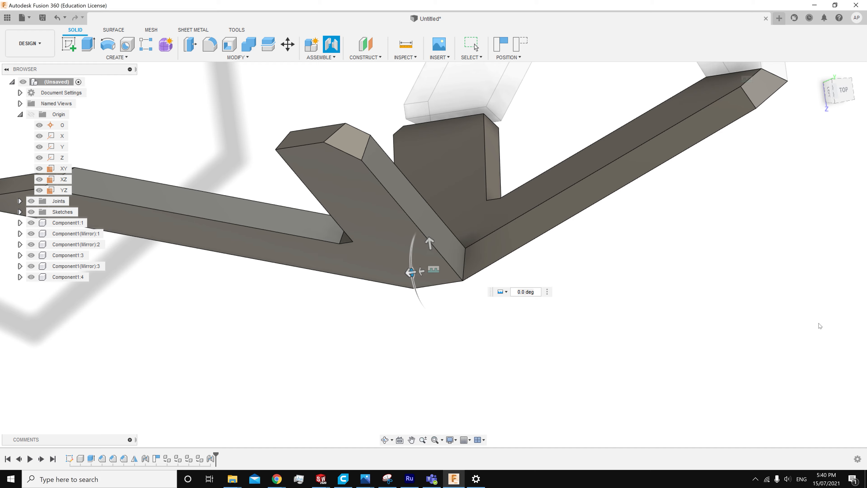
Join the short arm's end face of Component1:4 to the matching end face of Component1(Mirror):2 with a zero-offset Joint
scroll(536, 270, "down", 2)
middle_click_drag(536, 270, 431, 340, "shift")
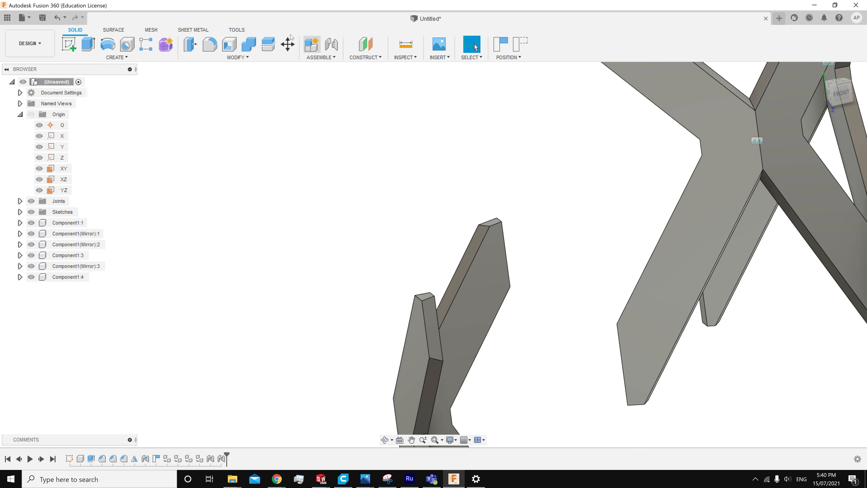
left_click(328, 80)
left_click(434, 329)
middle_click_drag(439, 199, 588, 126, "shift")
left_click(595, 124)
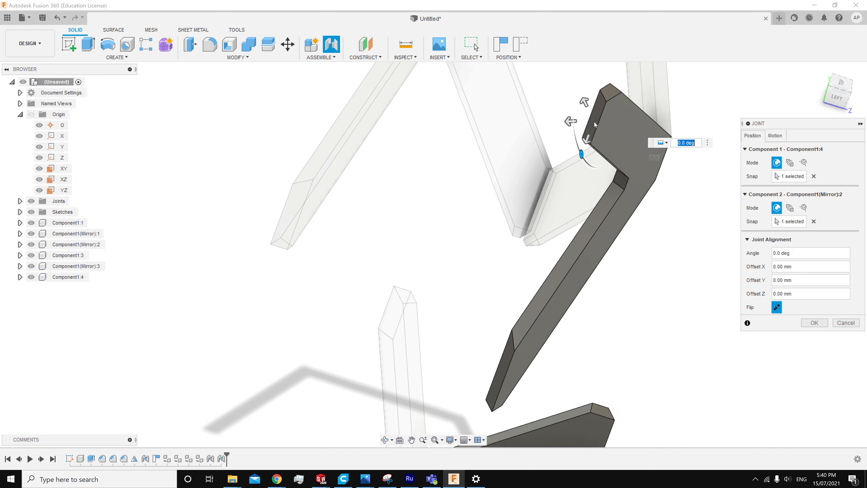
key("Return")
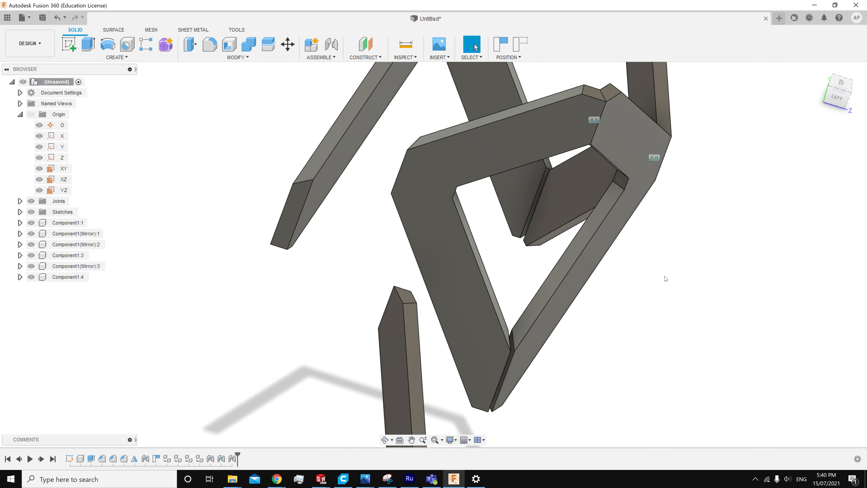
Join the outer elbow face of Component1(Mirror):3 to the elbow face of Component1:4 with a zero-offset Joint
middle_click_drag(664, 277, 481, 241, "shift")
scroll(480, 241, "down", 3)
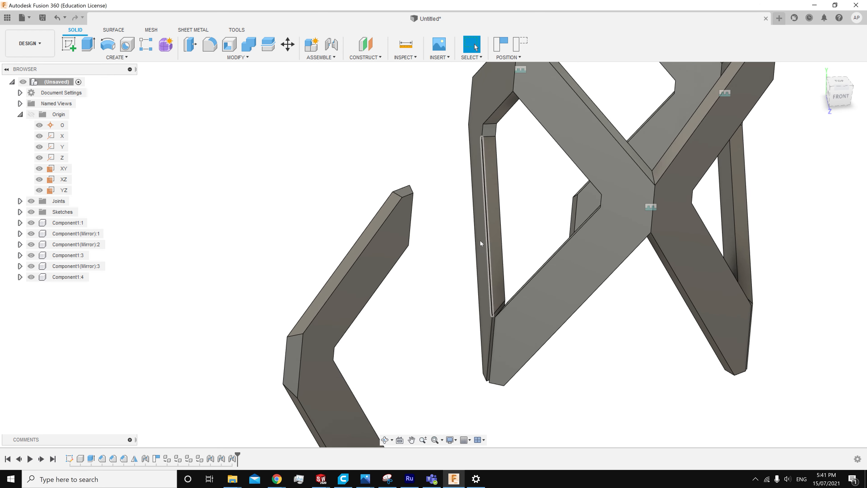
scroll(450, 210, "up", 3)
scroll(441, 200, "down", 3)
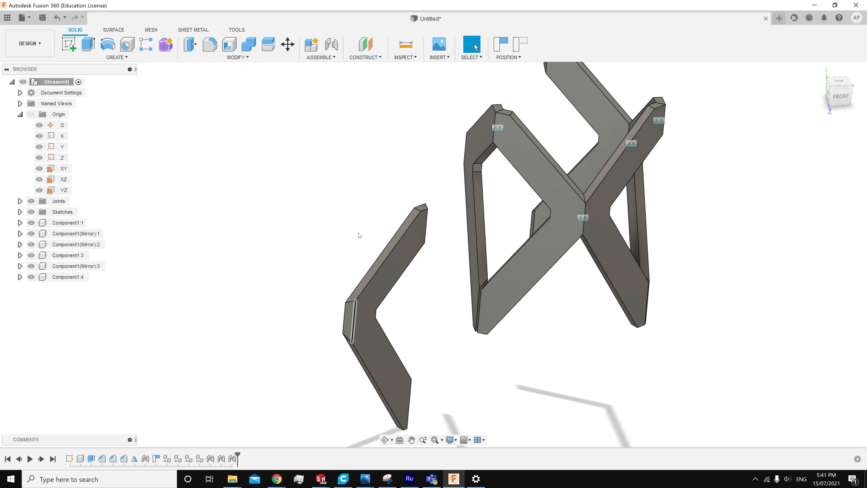
left_click(330, 80)
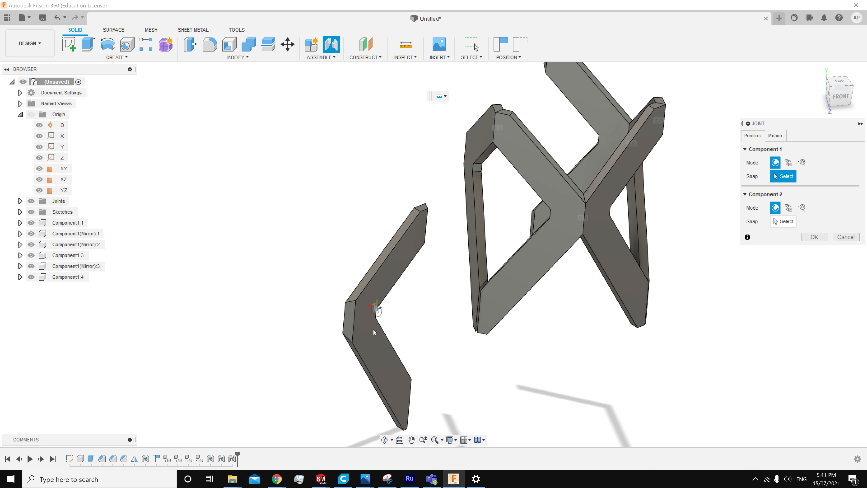
left_click(348, 320)
middle_click_drag(348, 316, 519, 268, "shift")
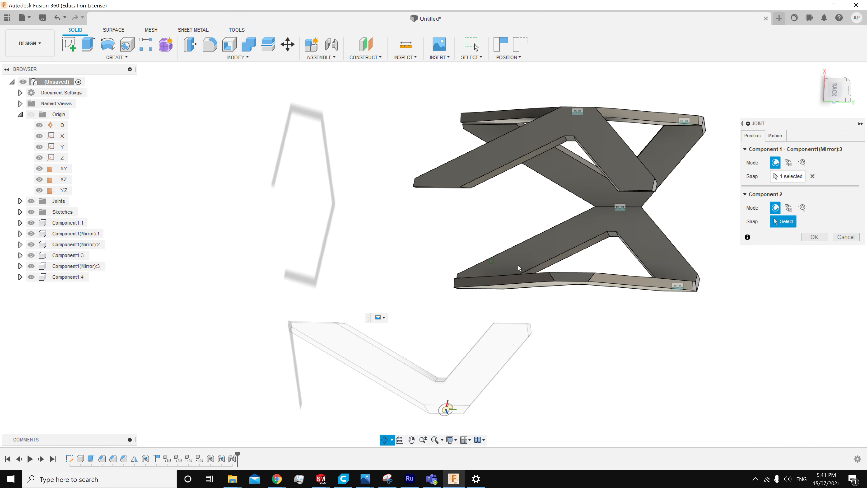
left_click(572, 280)
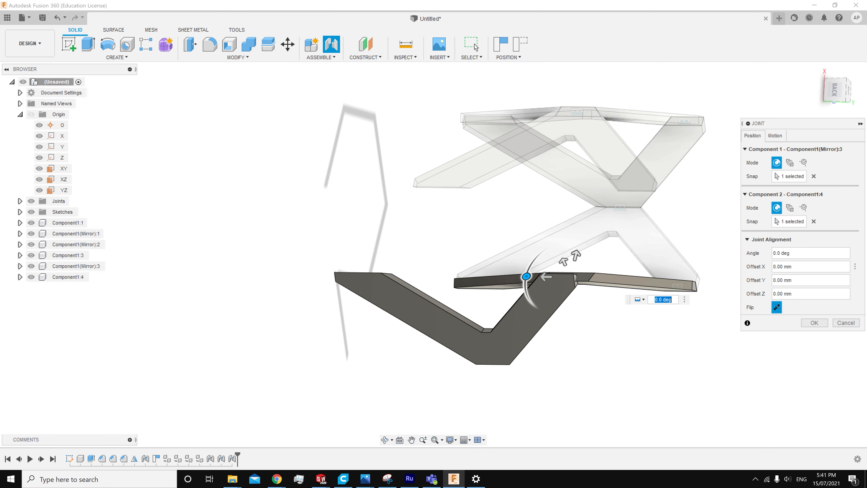
left_click(817, 327)
Inspect how the arm ends of the joined legs meet, looking at the base from behind and from below
middle_click_drag(765, 301, 606, 194, "shift")
scroll(652, 236, "up", 4)
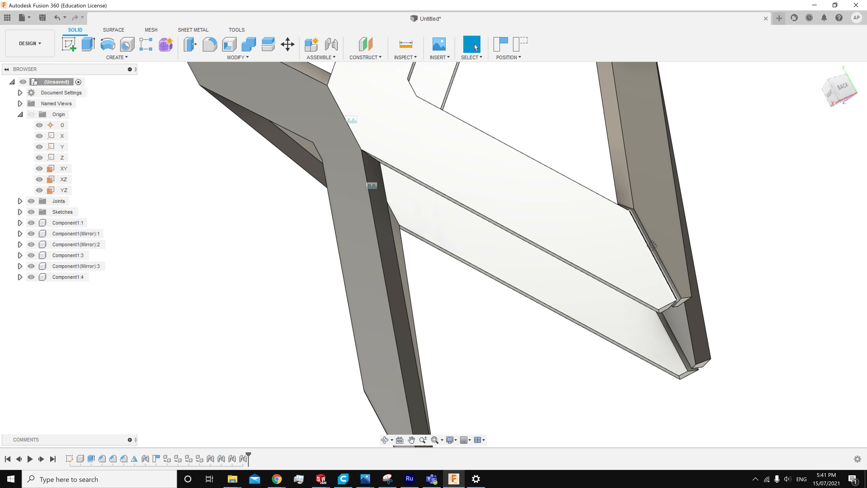
middle_click_drag(675, 301, 642, 213, "shift")
scroll(647, 235, "up", 3)
middle_click_drag(670, 268, 643, 262)
scroll(533, 167, "down", 3)
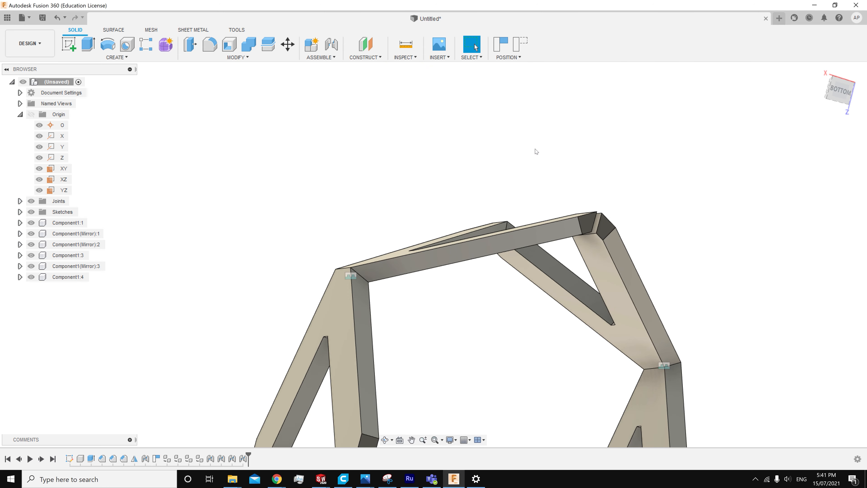
middle_click_drag(164, 156, 150, 226, "shift")
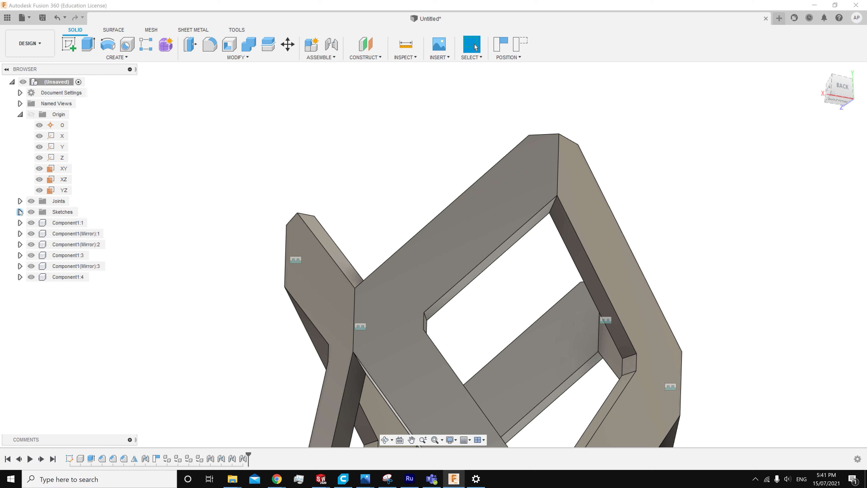
Edit Sketch1, shift the long arm's vertical end line outward until it is about 94.8 mm long, and finish the sketch
right_click(72, 458)
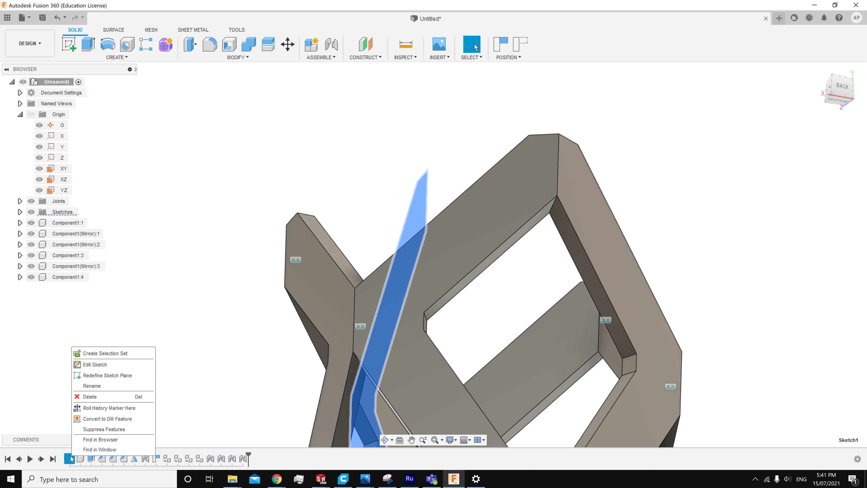
left_click(94, 365)
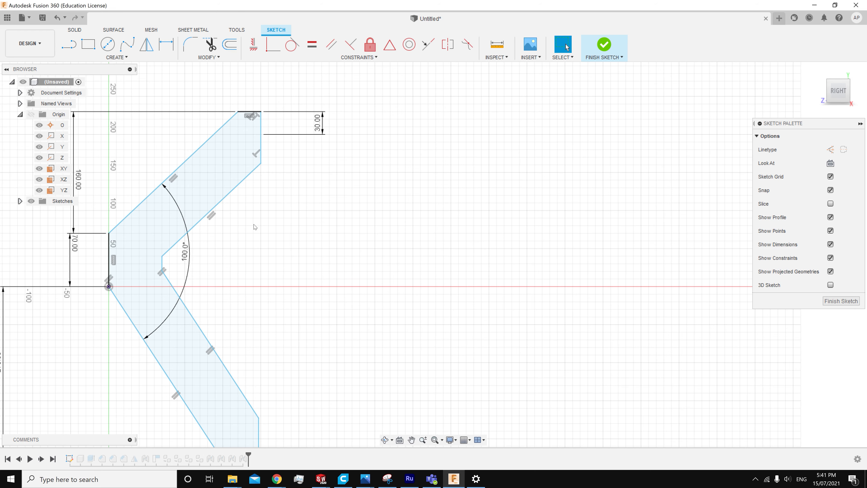
scroll(255, 216, "down", 1)
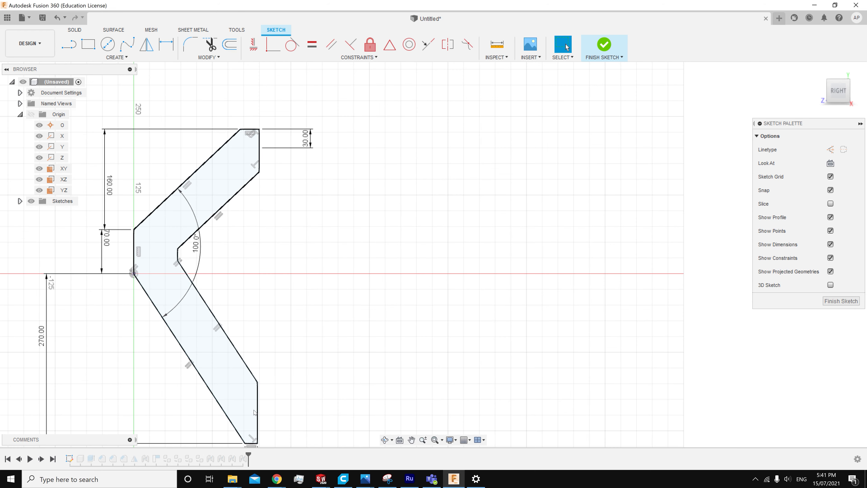
scroll(254, 413, "up", 4)
left_click(265, 413)
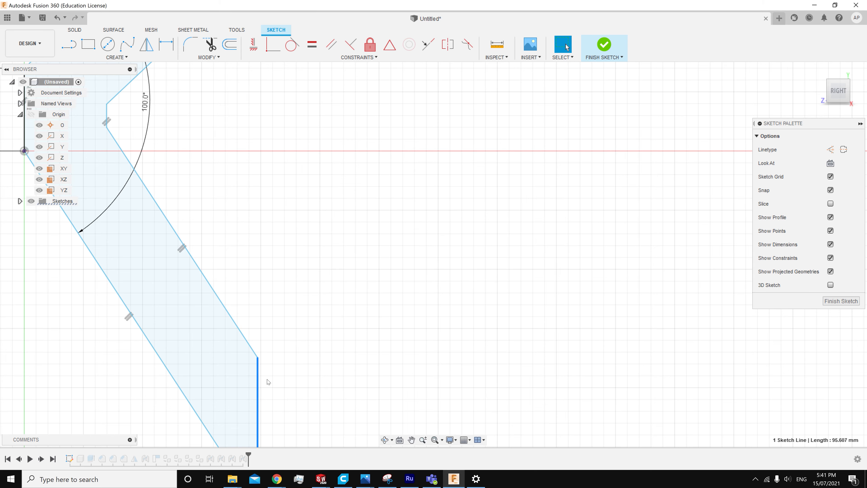
scroll(268, 382, "down", 3)
scroll(265, 377, "up", 5)
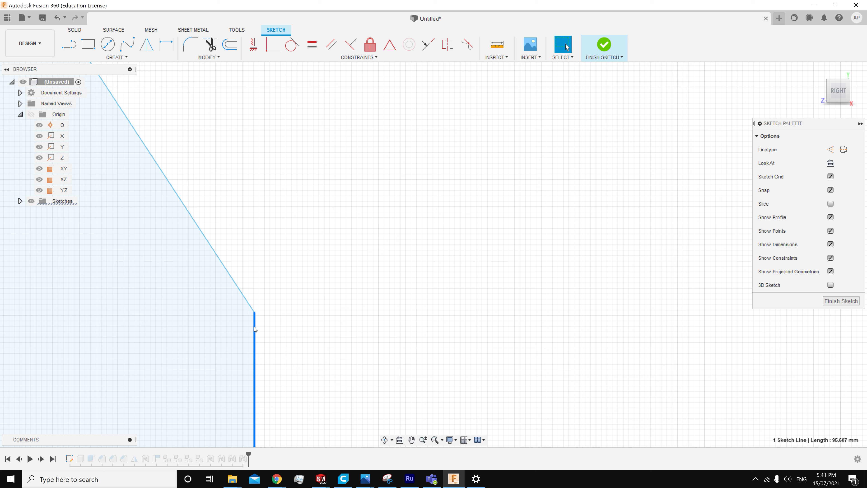
left_click_drag(254, 329, 270, 328)
scroll(408, 347, "down", 5)
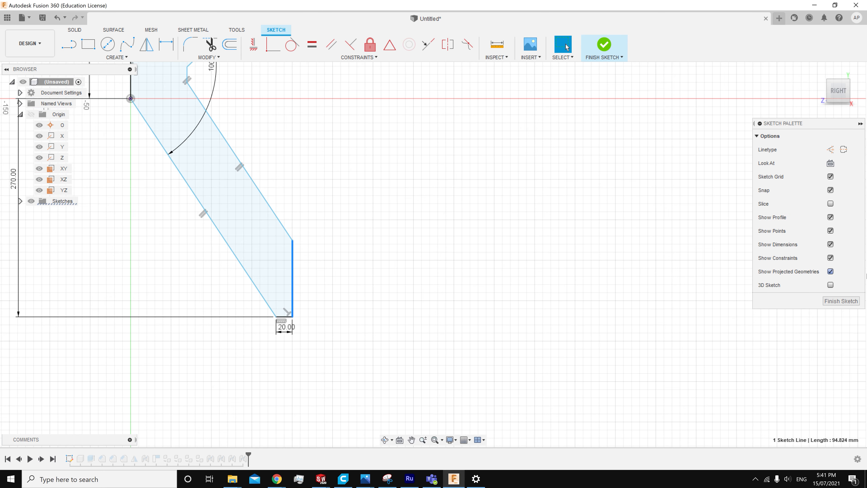
left_click(832, 302)
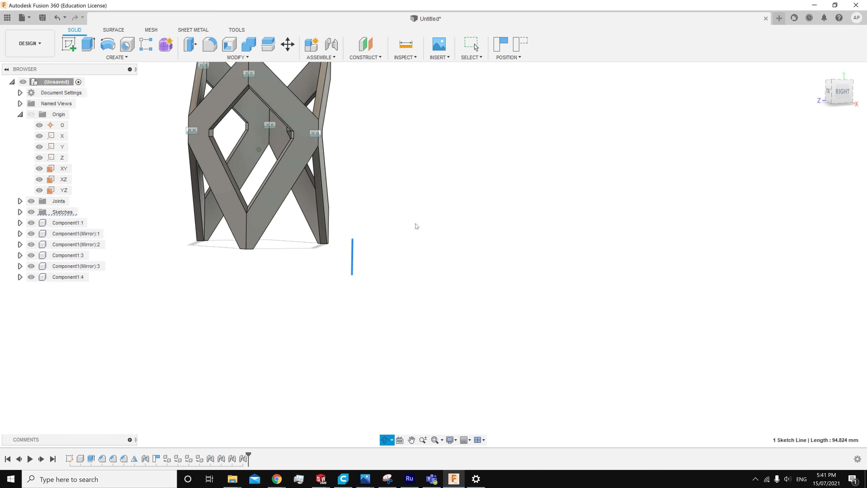
Start a new sketch on the flat top face of Component1:4 at the corner of the hexagonal base
scroll(227, 222, "up", 10)
middle_click_drag(410, 246, 272, 299, "shift")
scroll(408, 338, "down", 3)
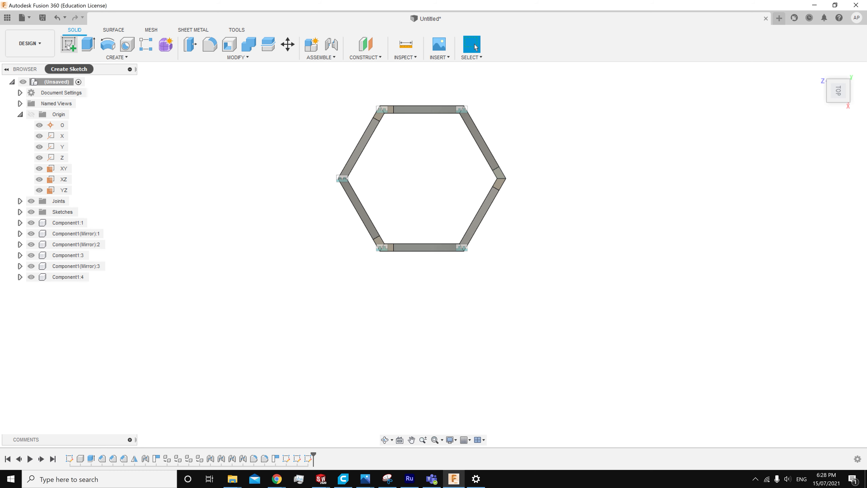
scroll(450, 127, "up", 5)
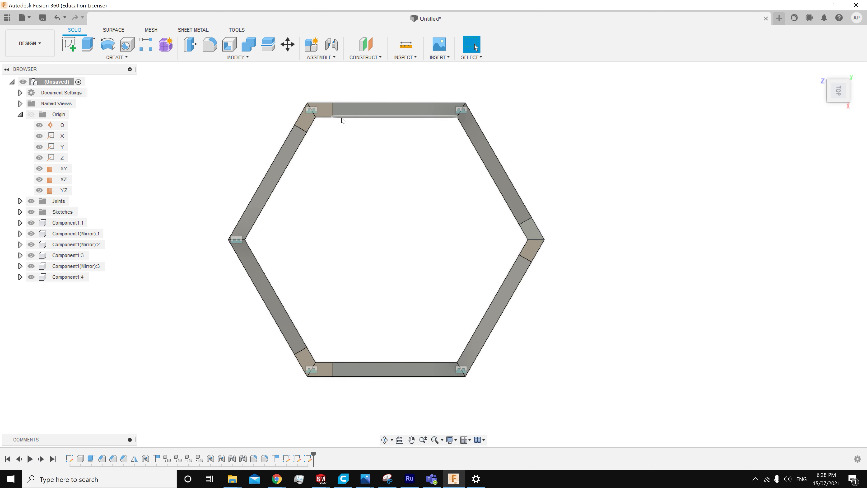
left_click(323, 113)
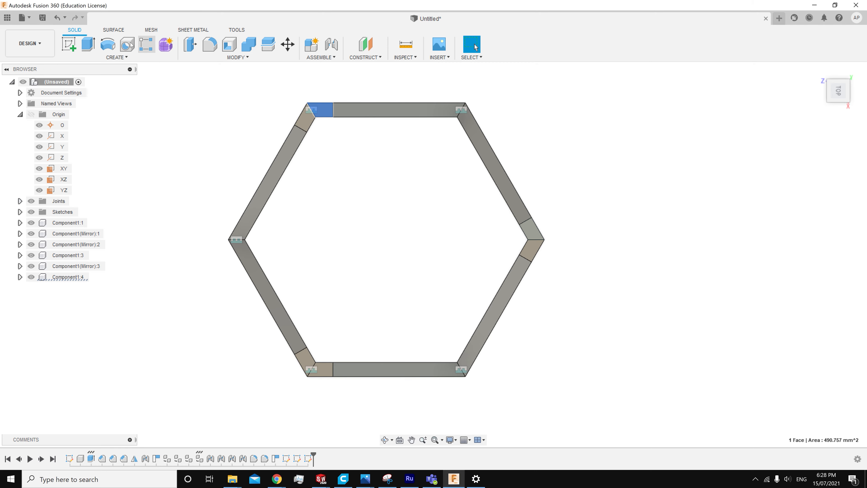
left_click(72, 41)
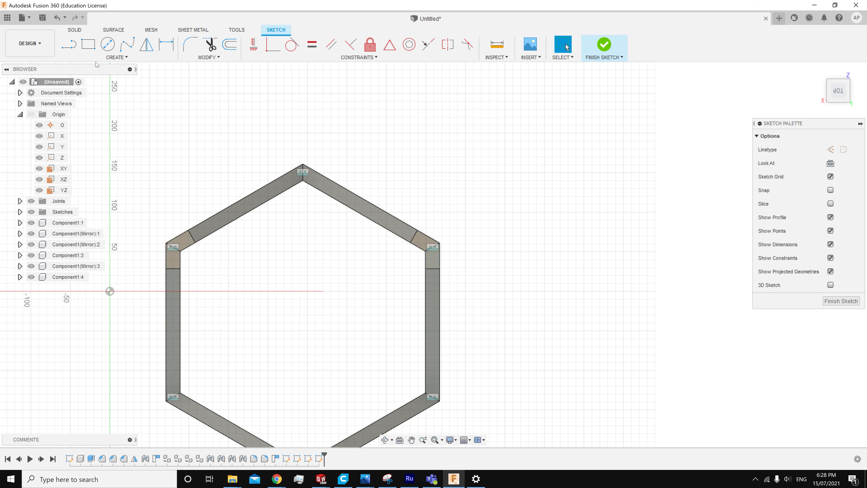
Hide the sketch grid and draw a line from the hexagon's upper-right outer corner to the diagonally opposite lower-left corner
left_click(71, 45)
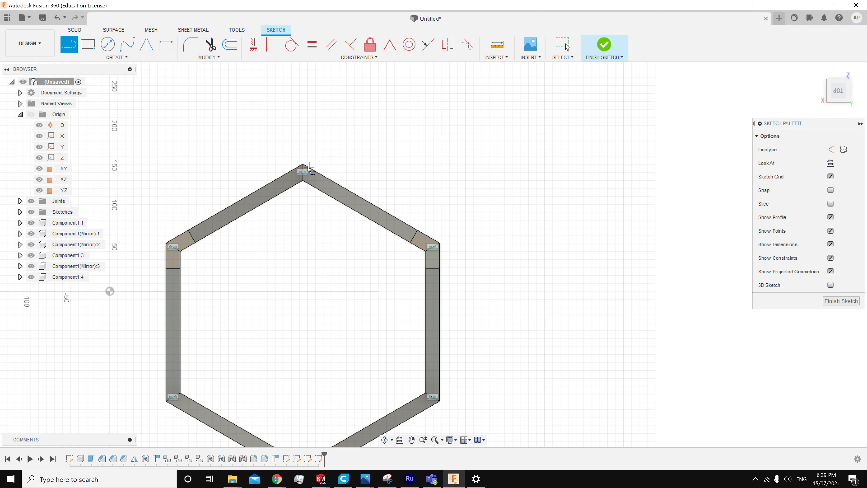
left_click(831, 177)
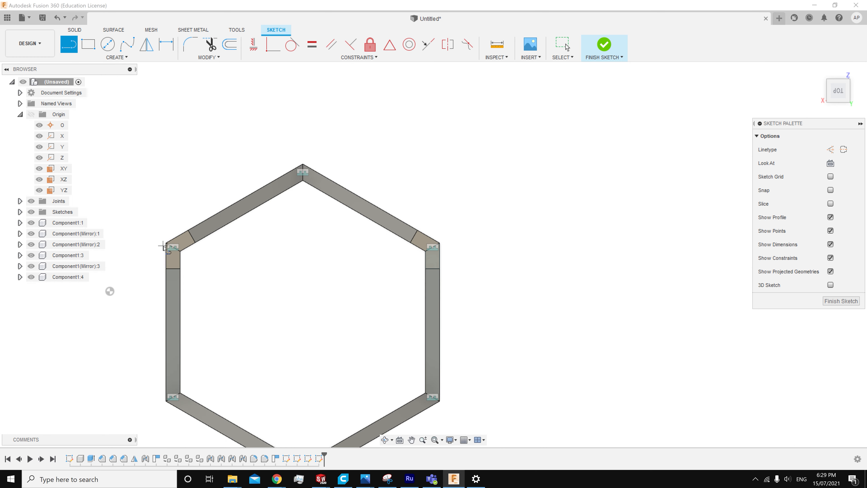
scroll(259, 236, "down", 3)
scroll(254, 243, "up", 3)
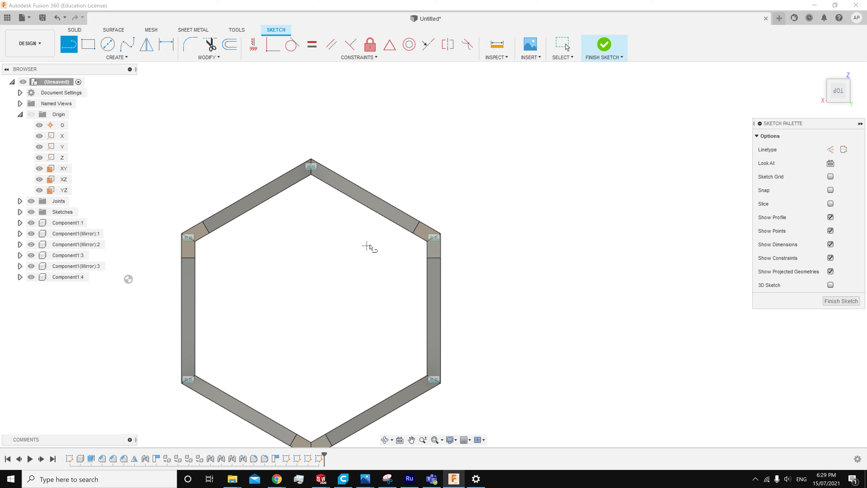
left_click(440, 234)
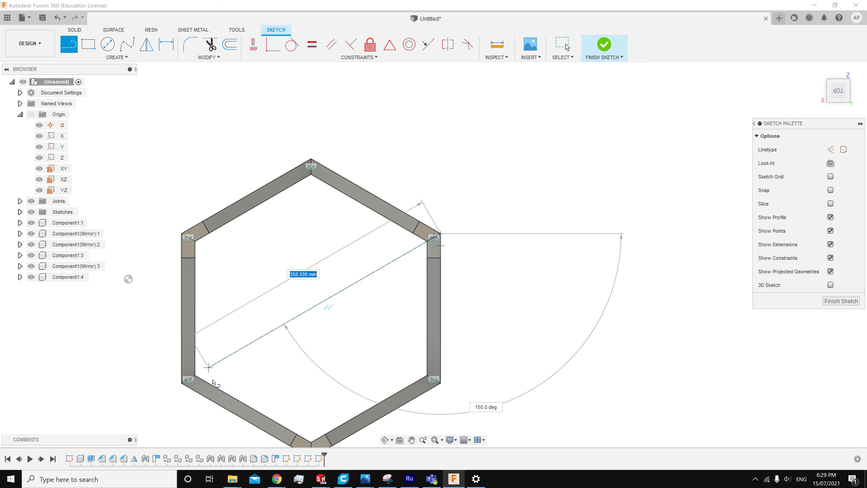
left_click(183, 384)
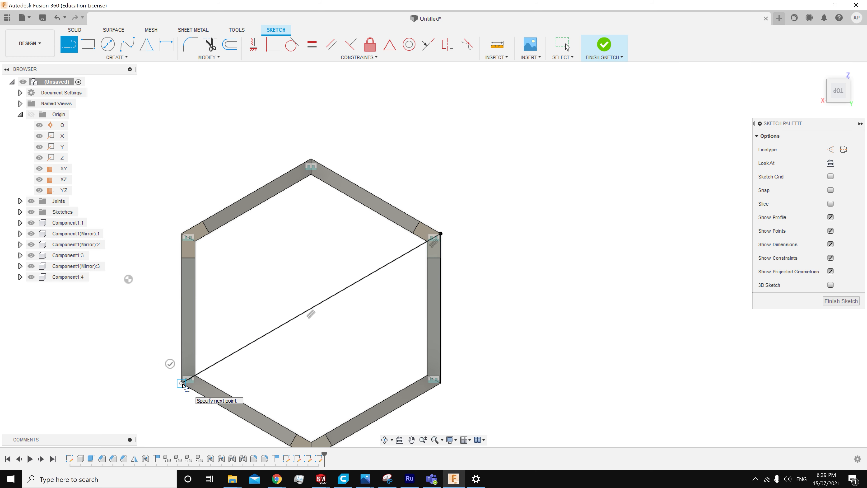
left_click(71, 44)
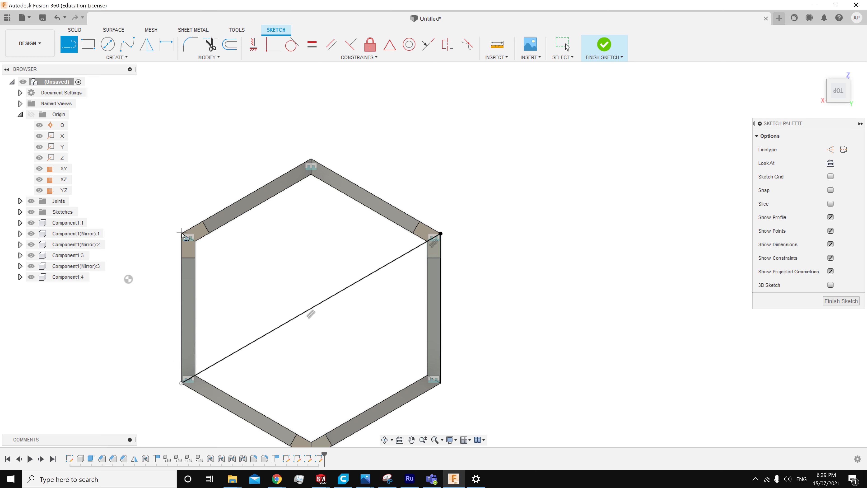
left_click(312, 160)
scroll(337, 380, "down", 2)
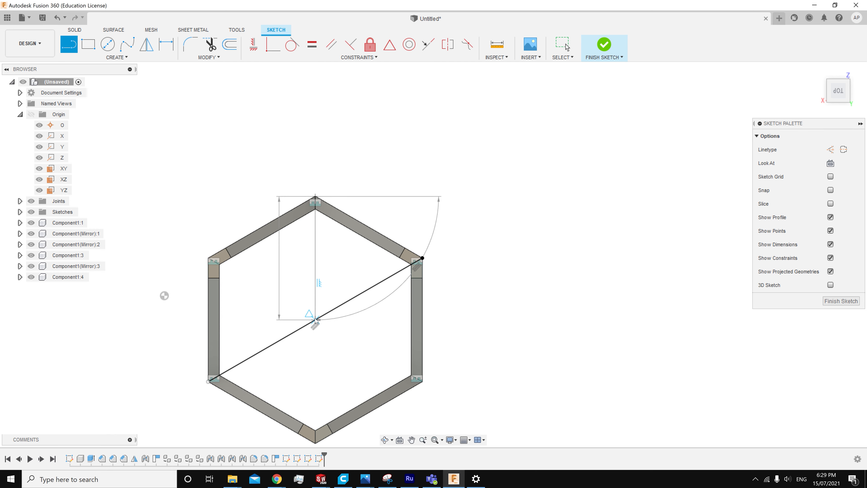
key("Escape")
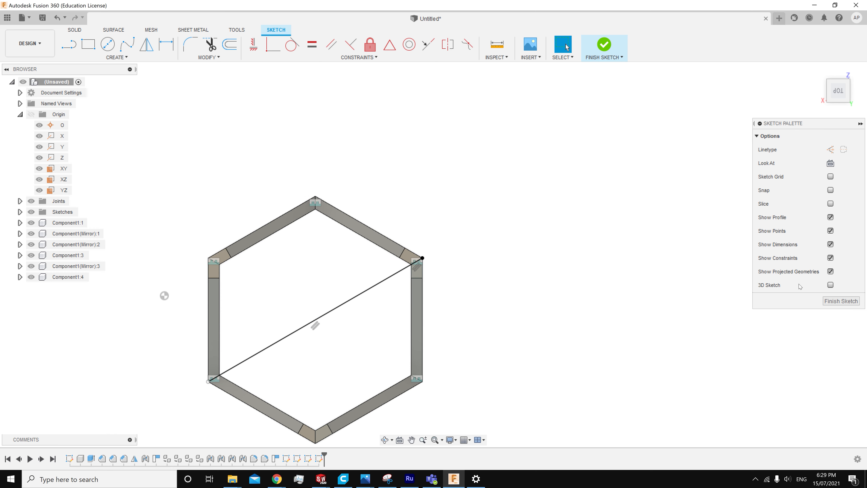
Draw a six-sided circumscribed polygon centred on the diagonal's midpoint, outside the legs, with vertical side edges about 235 mm long
left_click(117, 57)
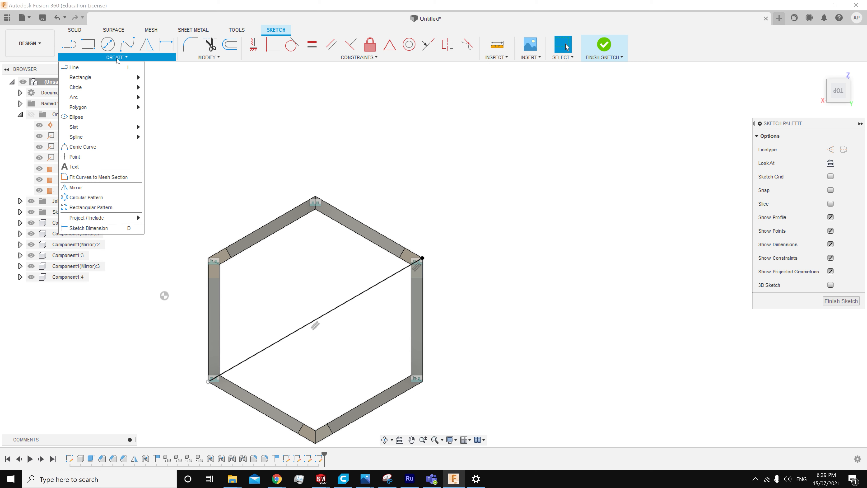
mouse_move(135, 107)
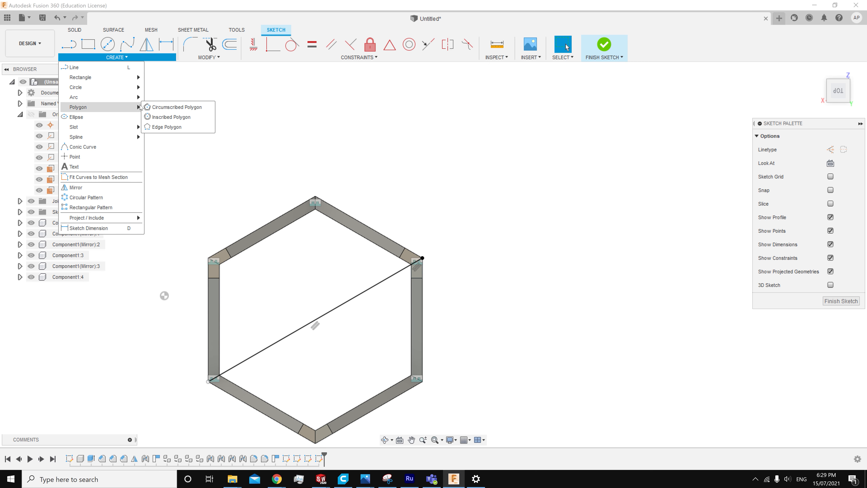
left_click(169, 112)
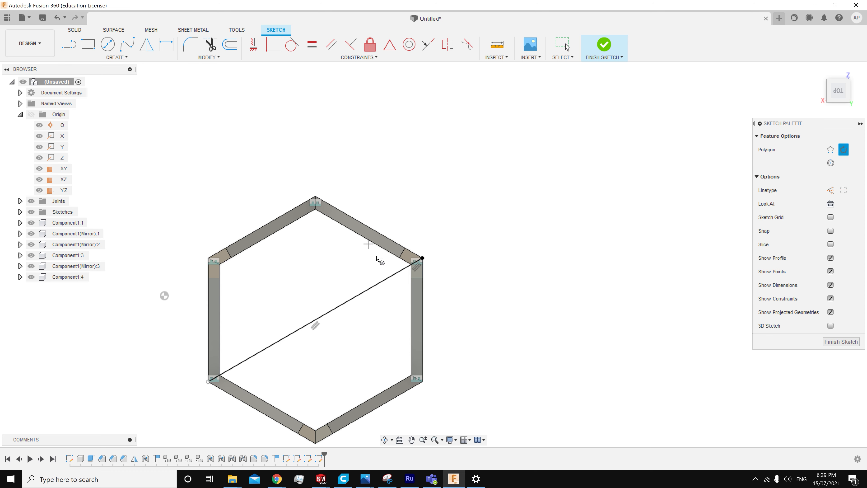
left_click(315, 322)
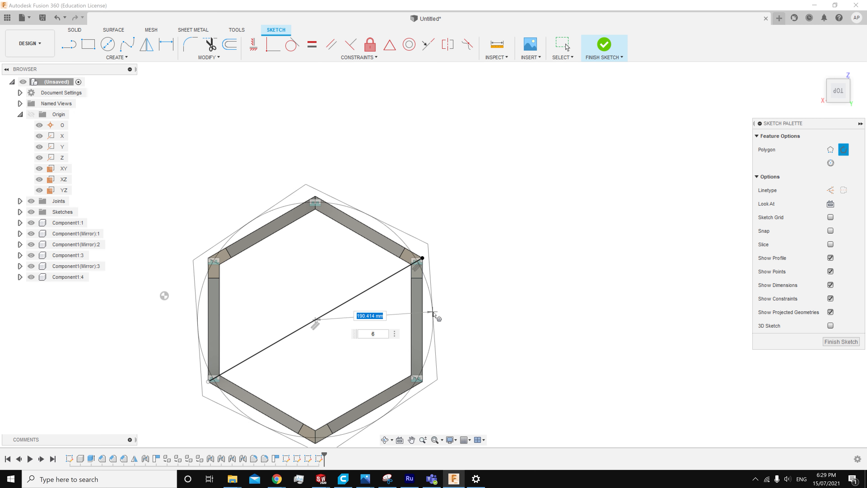
left_click(441, 323)
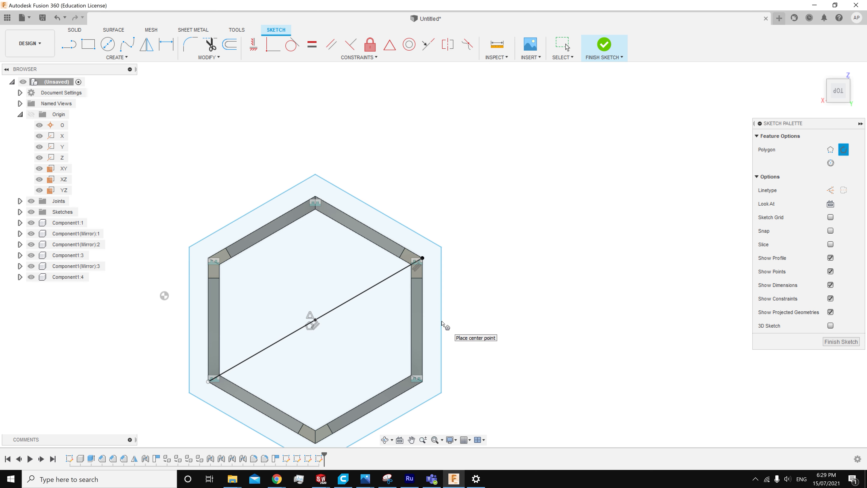
Dimension the distance between the polygon's two vertical sides as 400 mm
key("d")
left_click(190, 275)
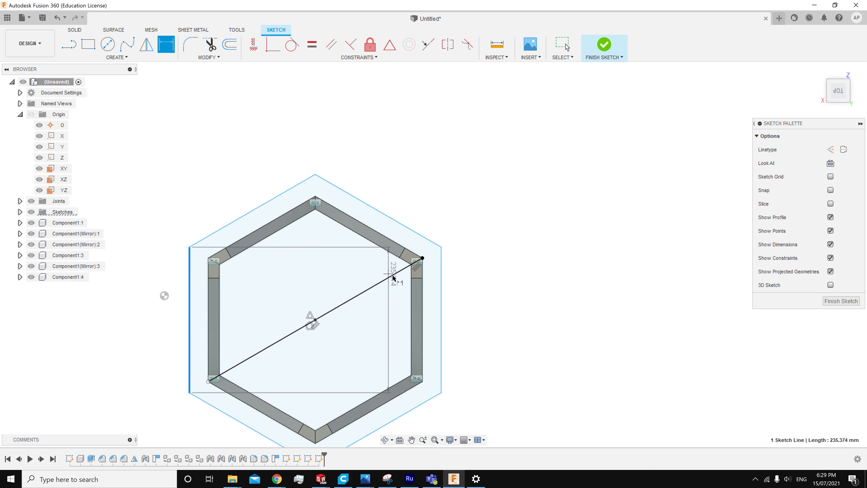
left_click(441, 296)
left_click(350, 113)
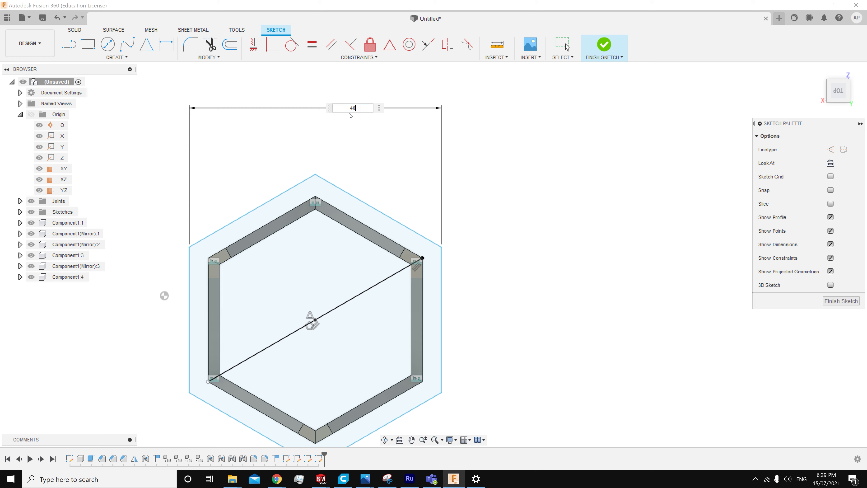
key("Return")
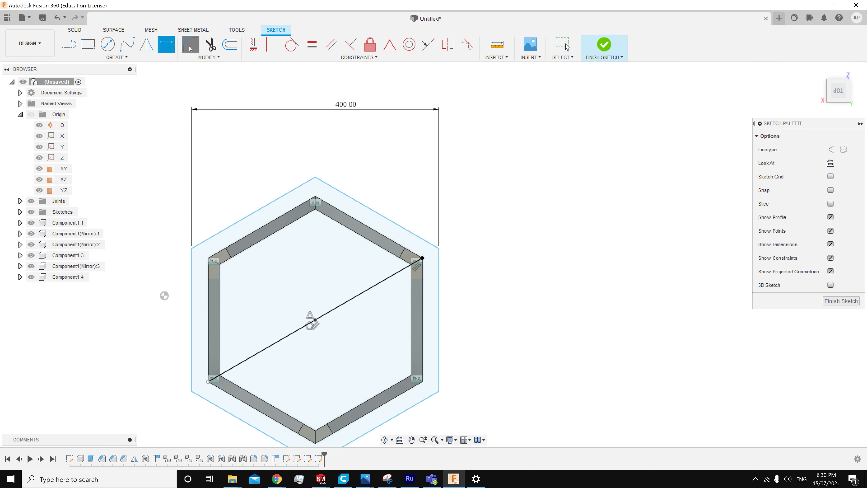
Fillet all six corners of the polygon with a 40 mm radius
left_click(315, 178)
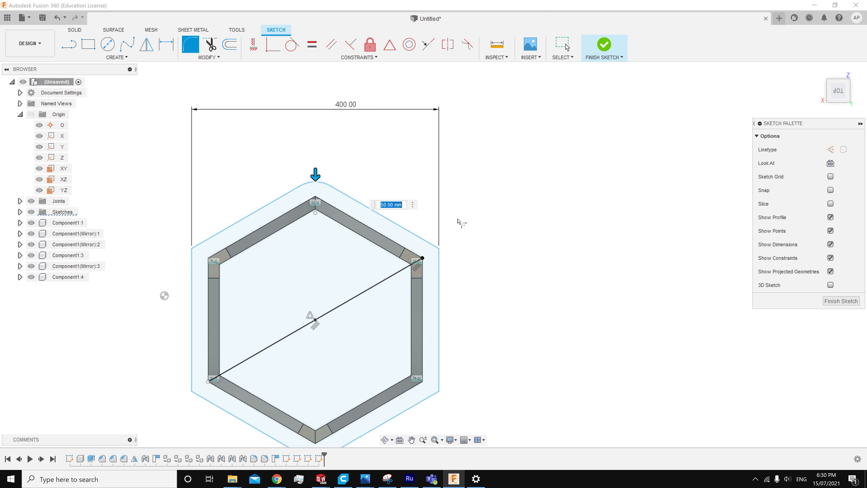
left_click(441, 253)
left_click(192, 253)
scroll(192, 253, "down", 3)
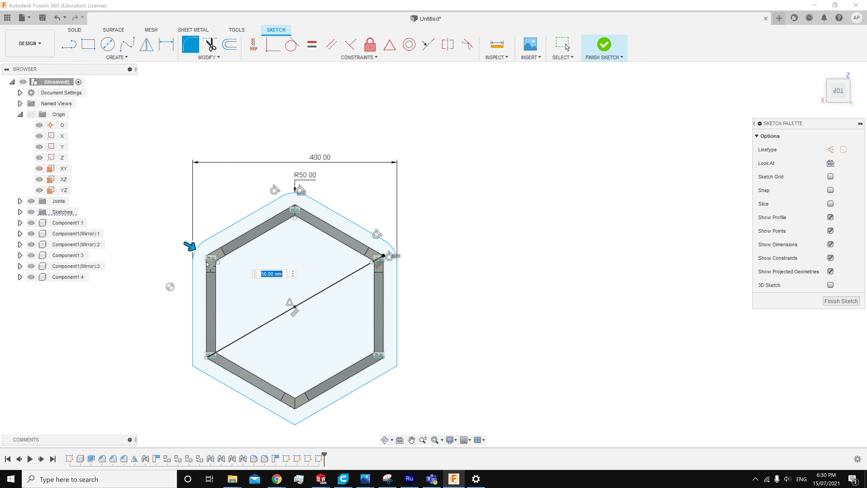
left_click(192, 390)
left_click(287, 410)
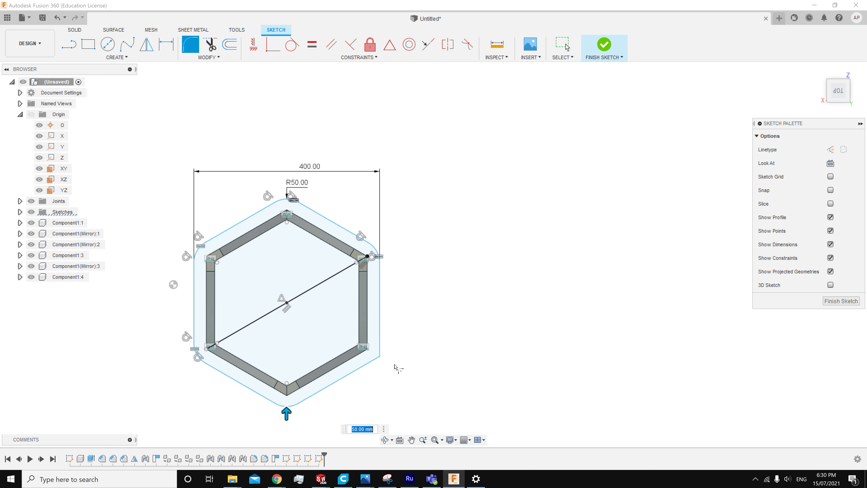
left_click(376, 355)
scroll(313, 259, "up", 3)
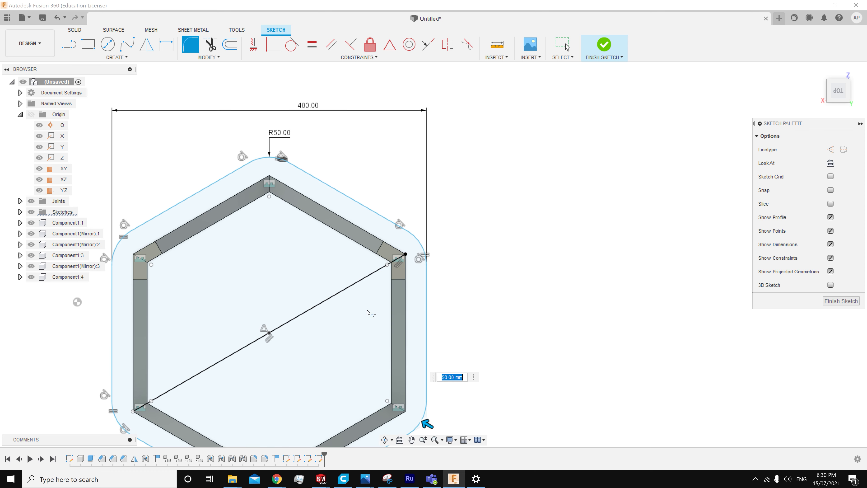
type("30")
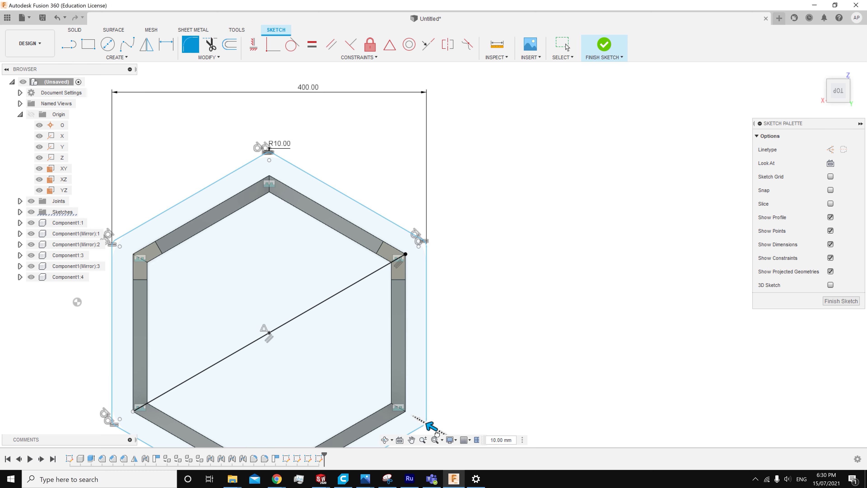
left_click_drag(435, 434, 437, 436)
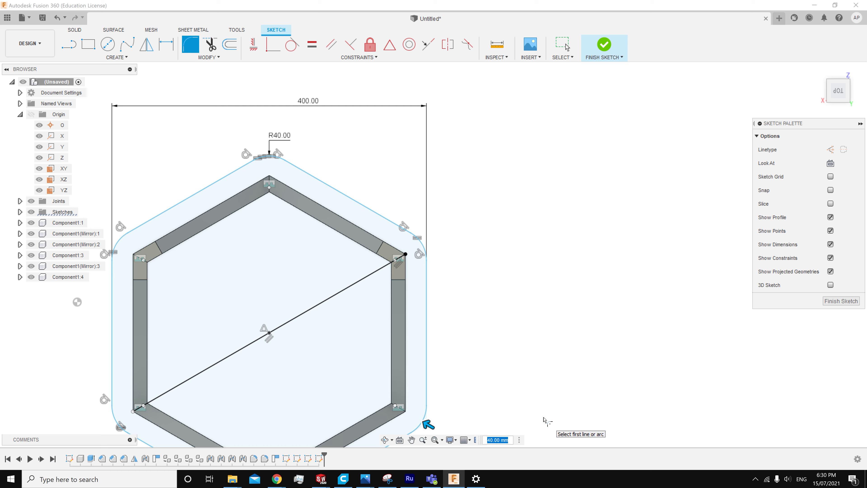
key("Escape")
Convert the diagonal line across the hexagon to construction geometry
left_click(369, 276)
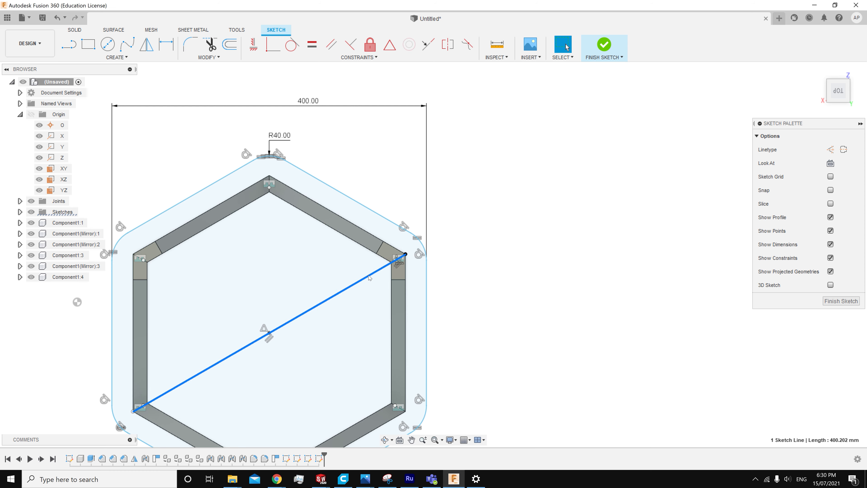
key("x")
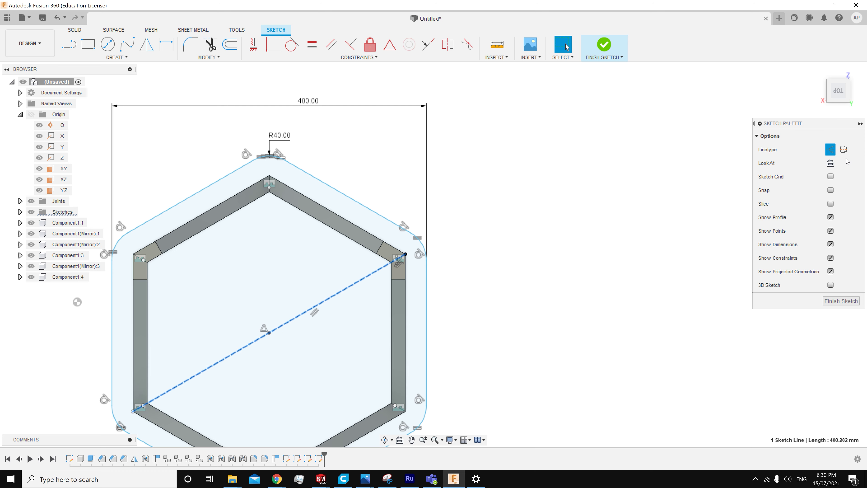
Begin extruding the rounded hexagon together with the small leg-end profile inside its corner, about 20 mm upward from the legs
middle_click_drag(552, 243, 529, 227, "shift")
scroll(528, 227, "down", 4)
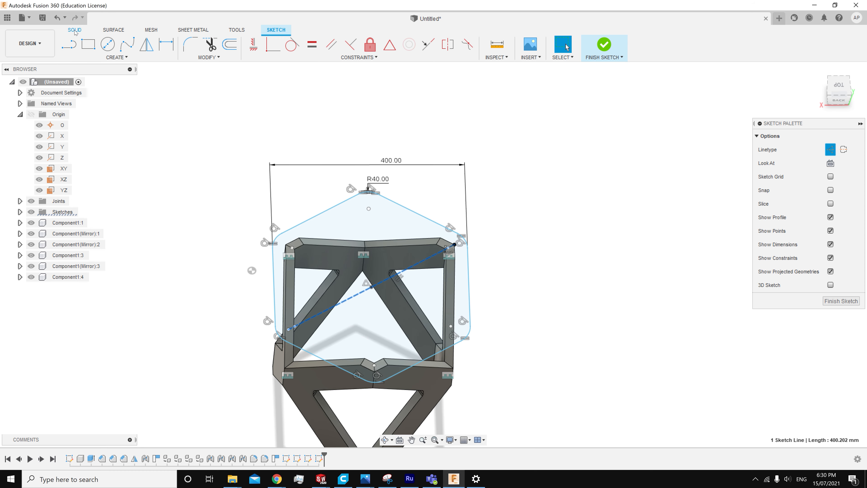
left_click(83, 31)
left_click(88, 43)
left_click(415, 254)
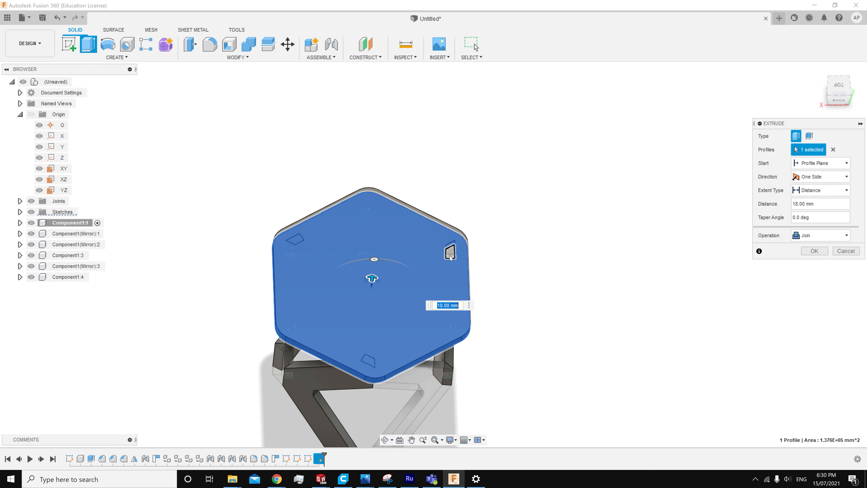
mouse_move(380, 236)
middle_mouse_down("shift")
mouse_move(379, 170)
mouse_move(365, 236)
middle_mouse_up("shift")
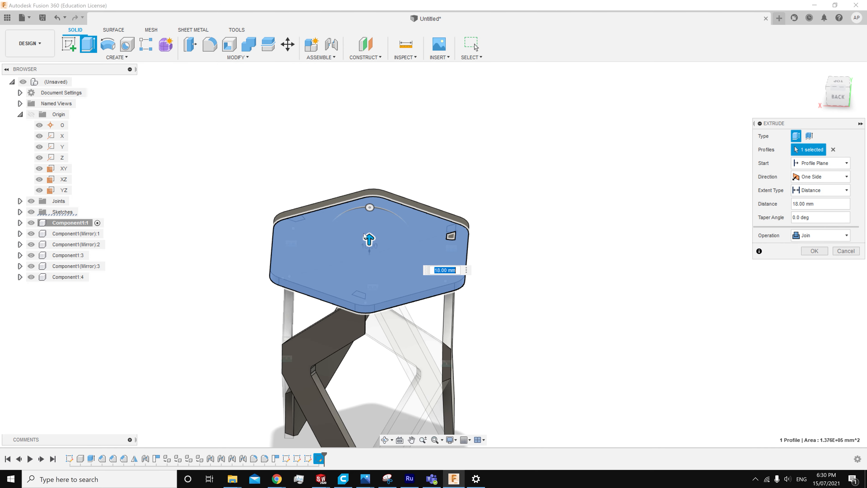
middle_click_drag(306, 202, 314, 290, "shift")
scroll(474, 296, "up", 4)
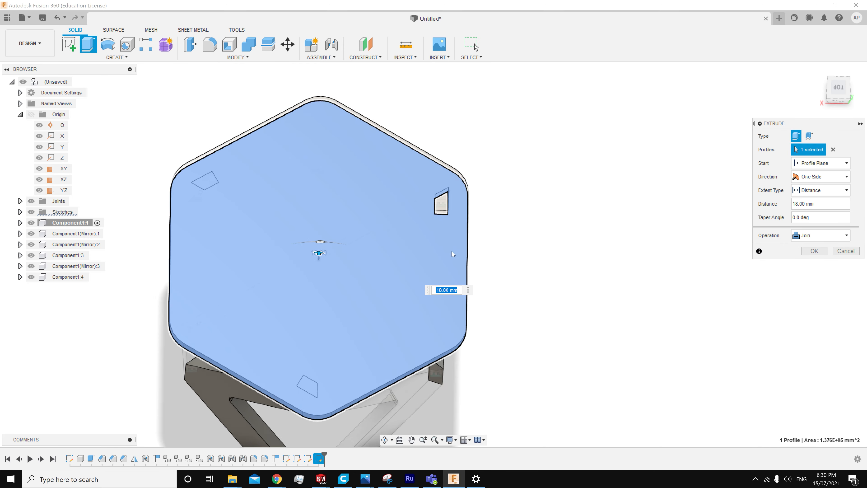
middle_click_drag(467, 236, 467, 170, "shift")
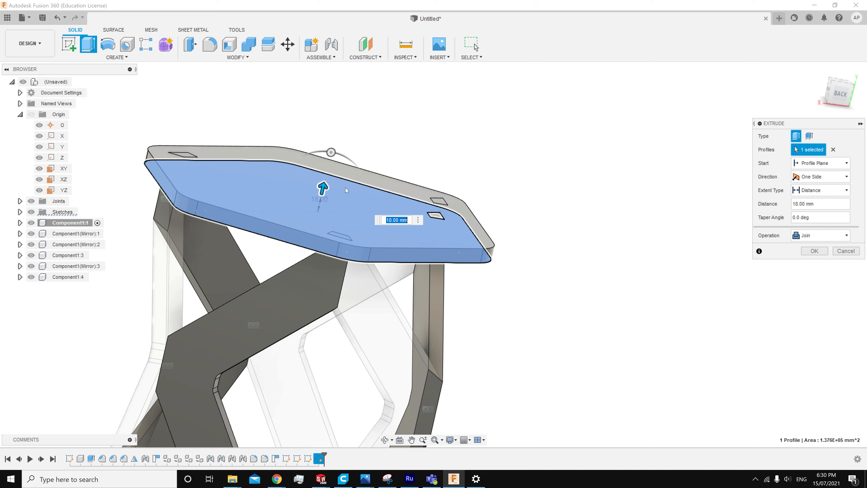
left_click_drag(330, 193, 332, 184)
middle_click_drag(333, 183, 345, 202, "shift")
mouse_move(329, 172)
left_mouse_down()
mouse_move(326, 199)
mouse_move(328, 182)
left_mouse_up()
middle_click_drag(329, 181, 338, 212, "shift")
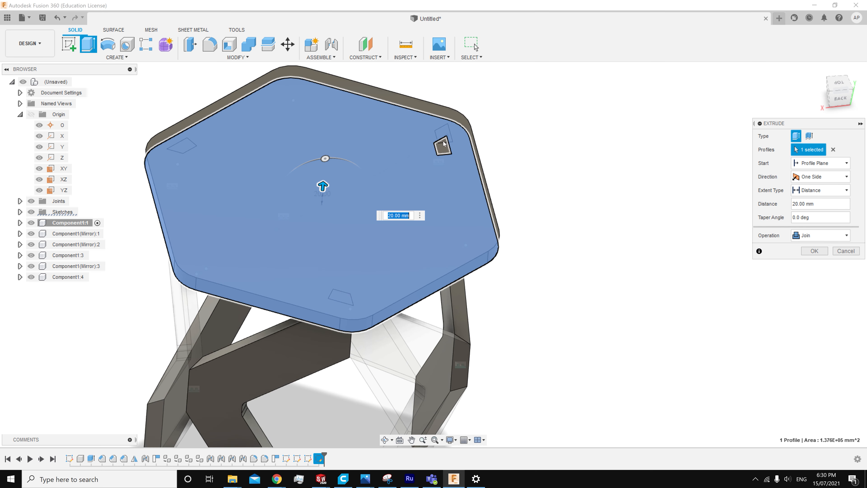
left_click(443, 153)
middle_click_drag(443, 152, 444, 134, "shift")
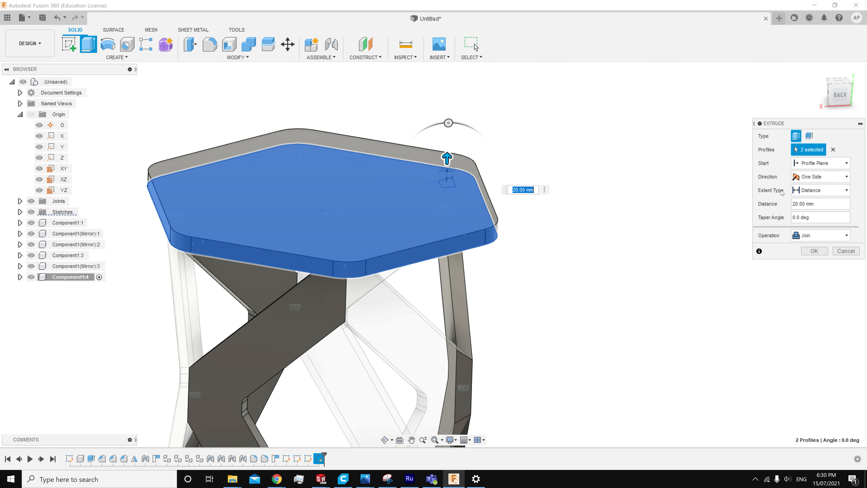
Set the tabletop extrusion distance to 18 mm and create it as a new component
left_click_drag(818, 204, 798, 204)
type("18mm")
key("Return")
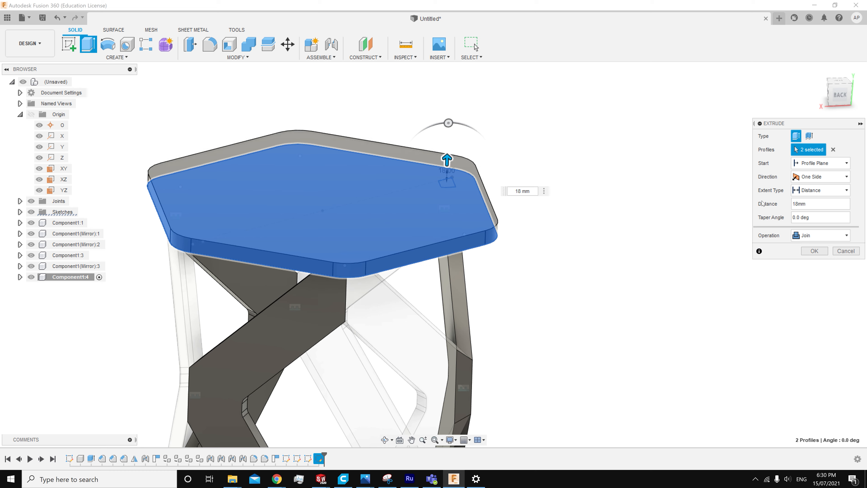
left_click(820, 235)
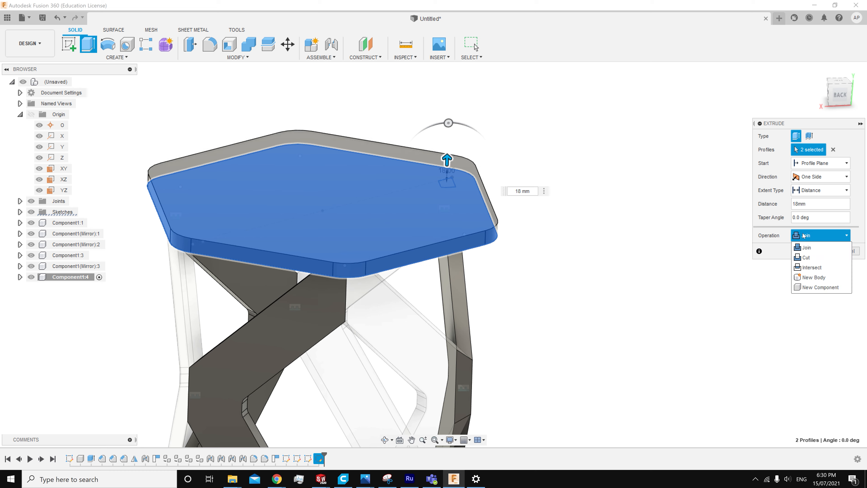
left_click(816, 288)
left_click(814, 251)
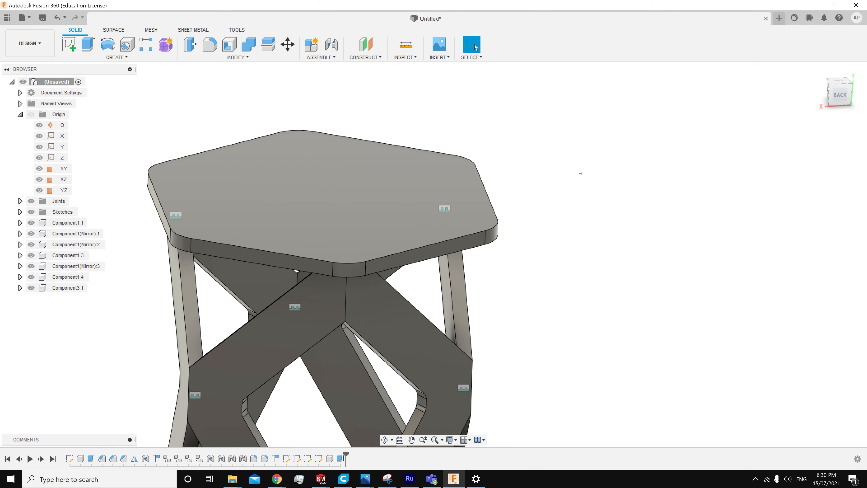
Examine how the tabletop sits on the legs, looking from the side, from underneath and from above
scroll(565, 150, "down", 5)
middle_click_drag(567, 136, 273, 103, "shift")
scroll(400, 115, "up", 7)
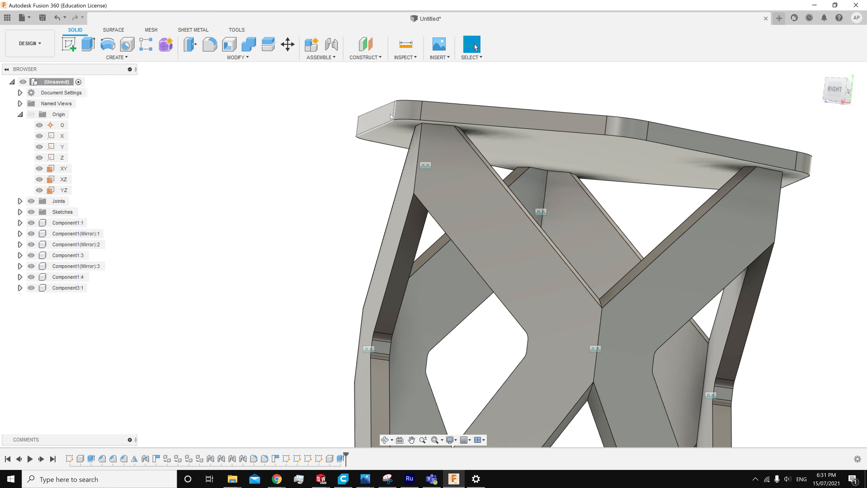
middle_click_drag(394, 115, 425, 92, "shift")
scroll(410, 129, "up", 4)
scroll(387, 123, "down", 6)
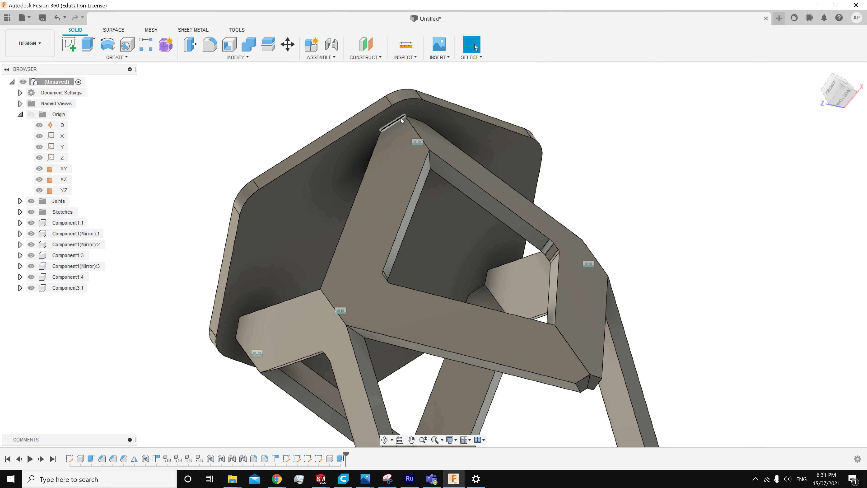
scroll(401, 118, "up", 3)
mouse_move(396, 124)
middle_mouse_down("shift")
mouse_move(371, 156)
mouse_move(376, 192)
middle_mouse_up("shift")
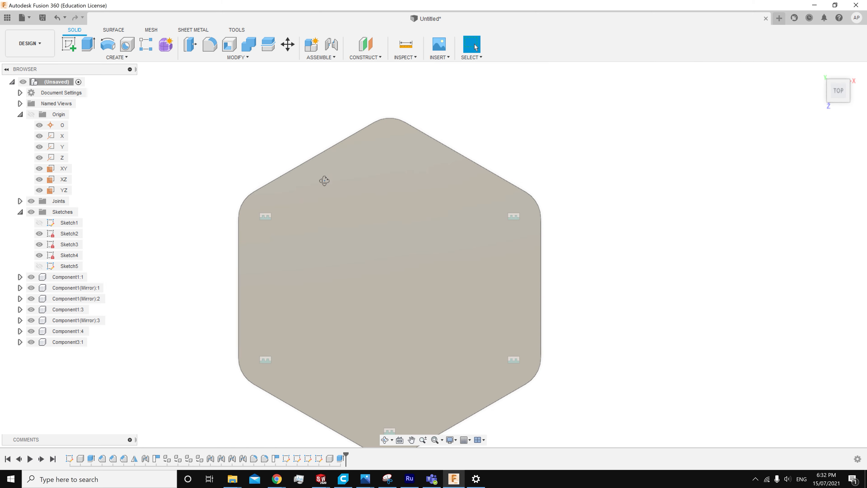
middle_click_drag(324, 181, 322, 137, "shift")
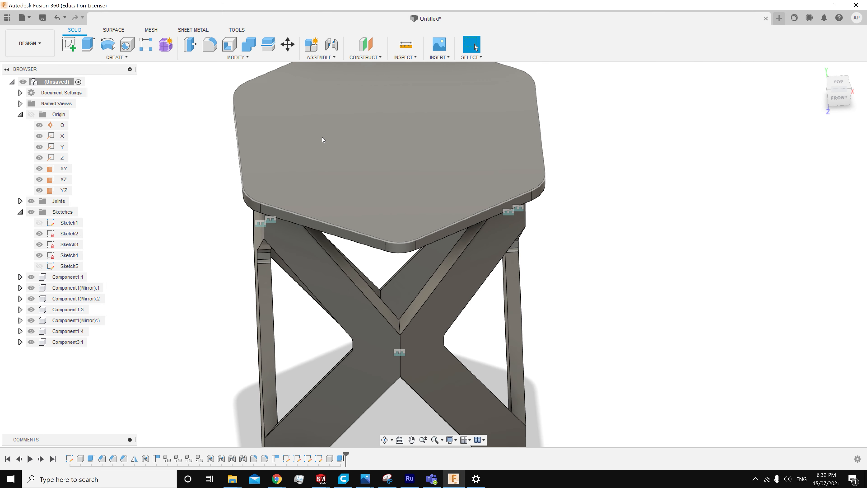
Reopen the tabletop's hexagon sketch, Sketch5, for editing
left_click(319, 458)
right_click(319, 459)
left_click(348, 365)
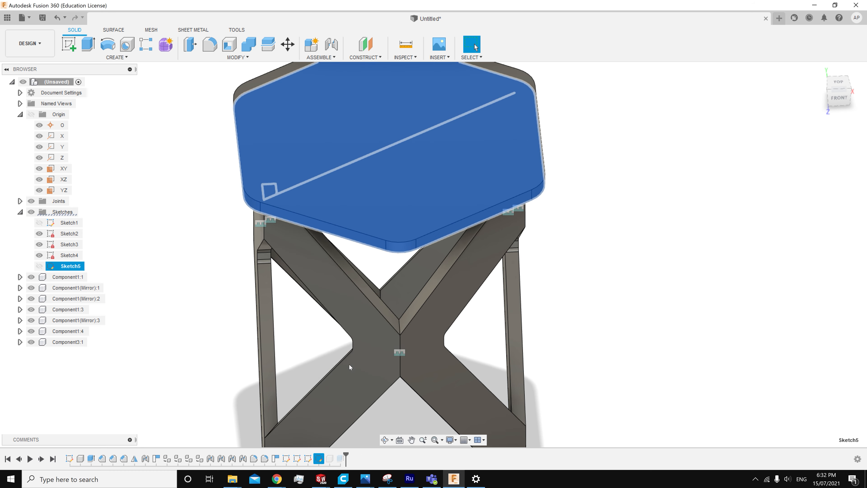
left_click(107, 42)
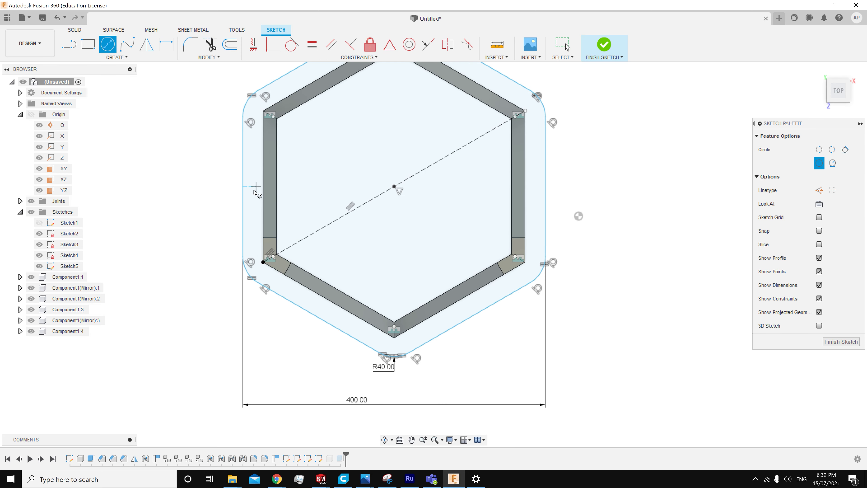
scroll(278, 217, "up", 2)
left_click(437, 175)
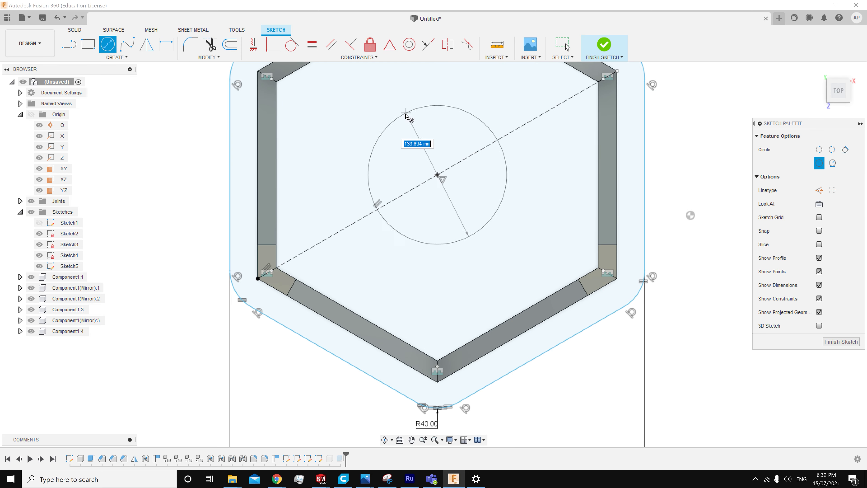
key("Escape")
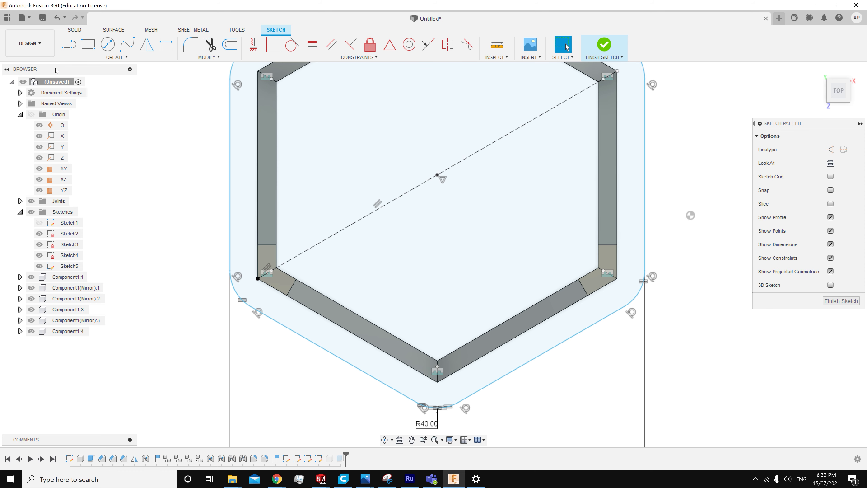
Draw a small circle near the tabletop's rounded corner, in the overhang just outside the leg outline
key("c")
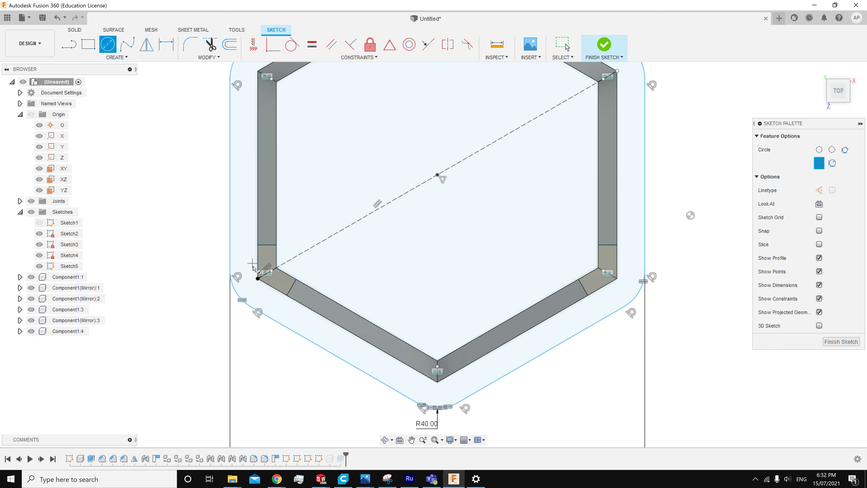
left_click(242, 250)
left_click(251, 260)
key("Escape")
scroll(175, 128, "up", 3)
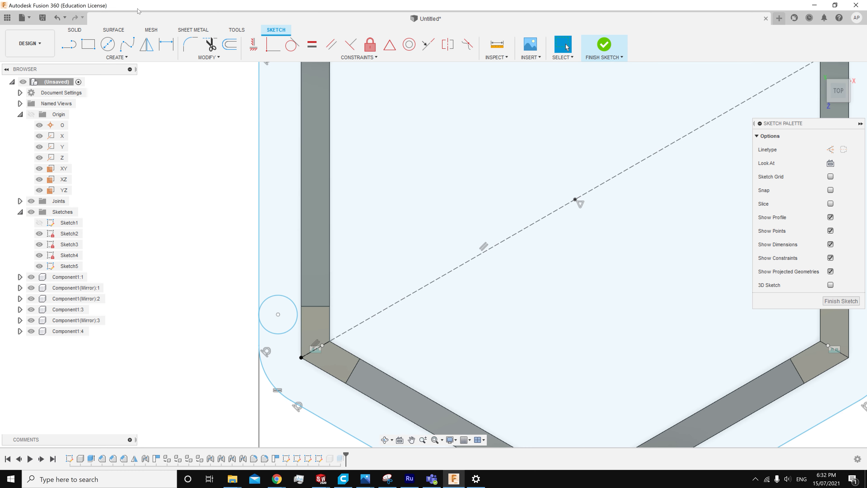
Dimension the small corner circle to a 10 mm diameter and finish the tabletop sketch
left_click(165, 38)
left_click(291, 303)
left_click(289, 285)
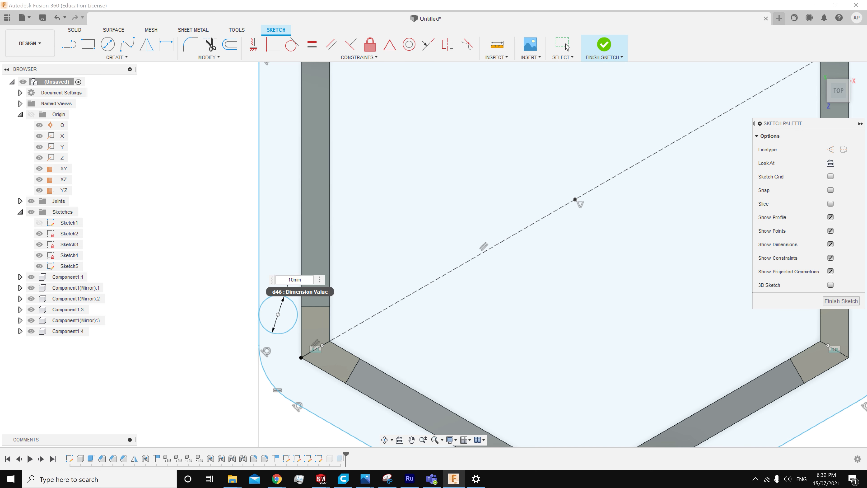
type("10mm")
key("Return")
left_click(604, 44)
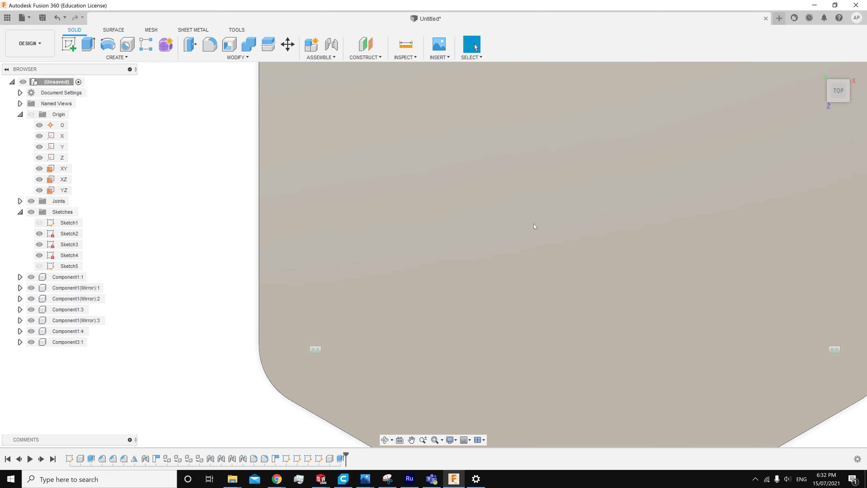
Edit the tabletop's 18 mm extrusion to exclude the small circle's profile, leaving a hole through the top near the corner
scroll(526, 91, "up", 3)
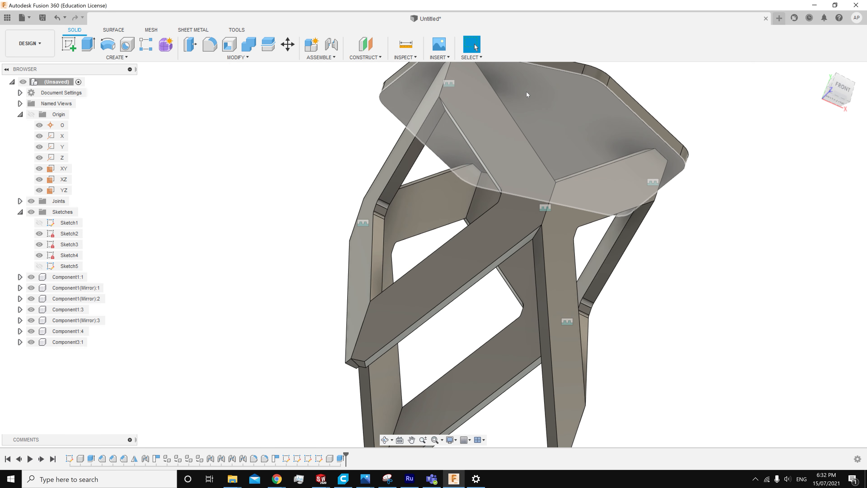
scroll(527, 92, "down", 3)
middle_click_drag(505, 158, 521, 216, "shift")
scroll(503, 120, "up", 2)
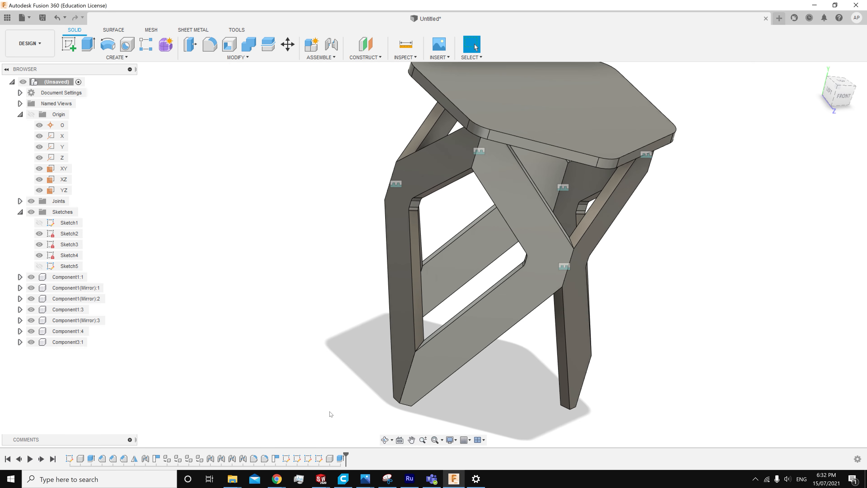
right_click(340, 459)
left_click(355, 366)
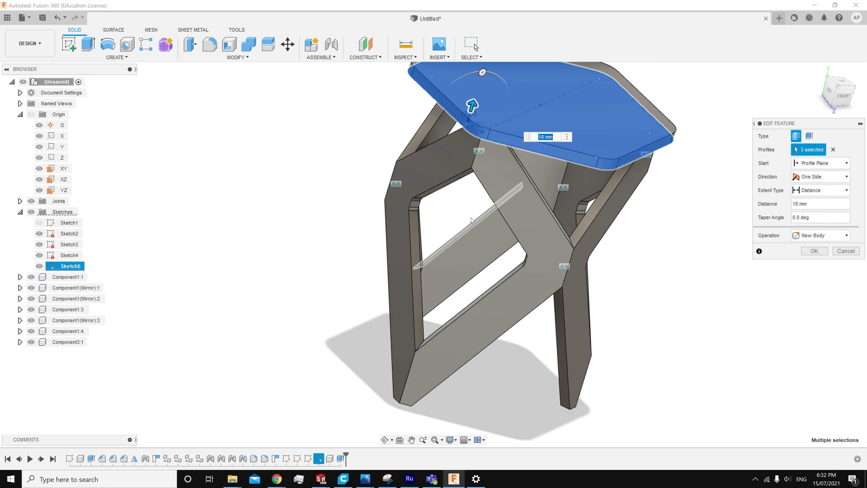
middle_click_drag(462, 131, 457, 174, "shift")
scroll(433, 218, "up", 6)
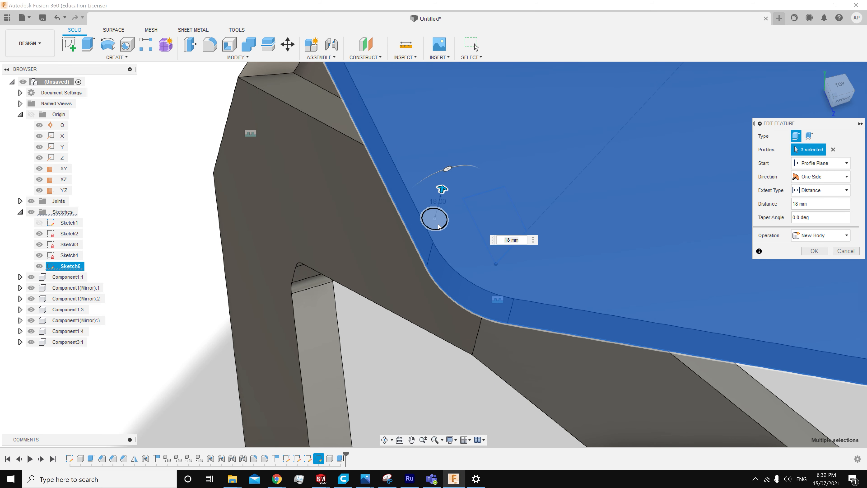
left_click(434, 218)
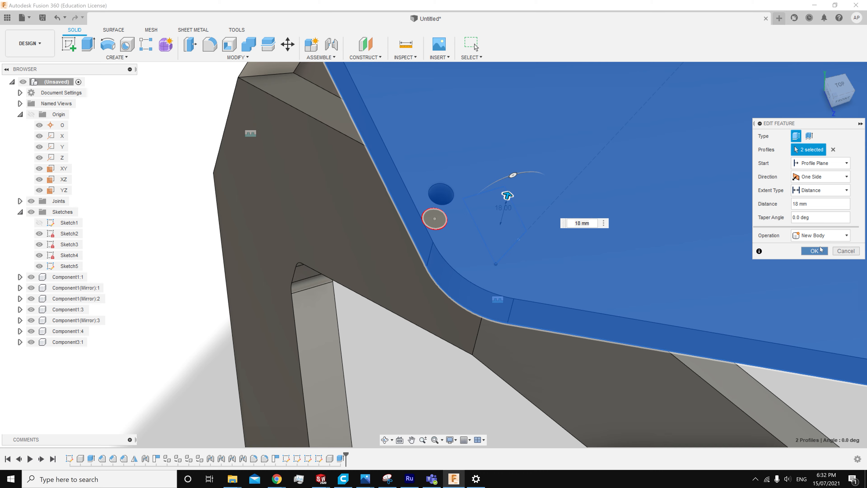
left_click(815, 251)
Examine the assembled table from several sides, checking the tabletop, its corner hole and how the crossed legs meet it
scroll(635, 233, "down", 4)
middle_click_drag(594, 210, 499, 252, "shift")
scroll(496, 274, "up", 3)
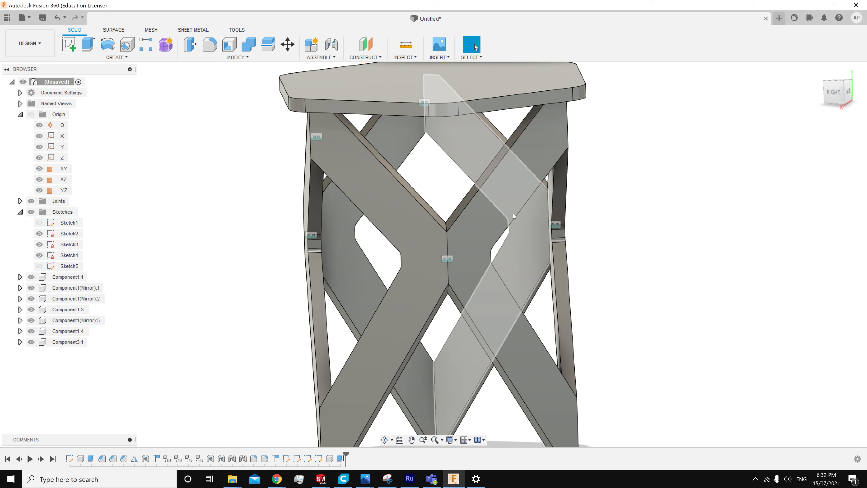
middle_click_drag(442, 188, 457, 220, "shift")
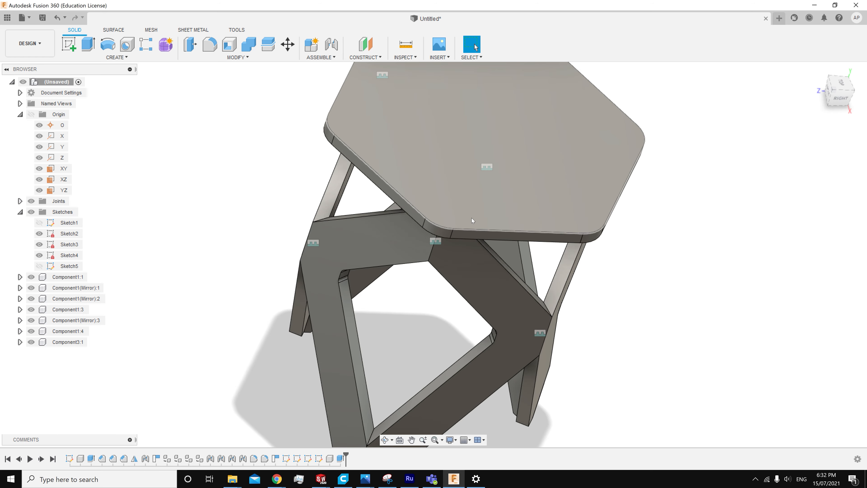
middle_click_drag(472, 217, 738, 176, "shift")
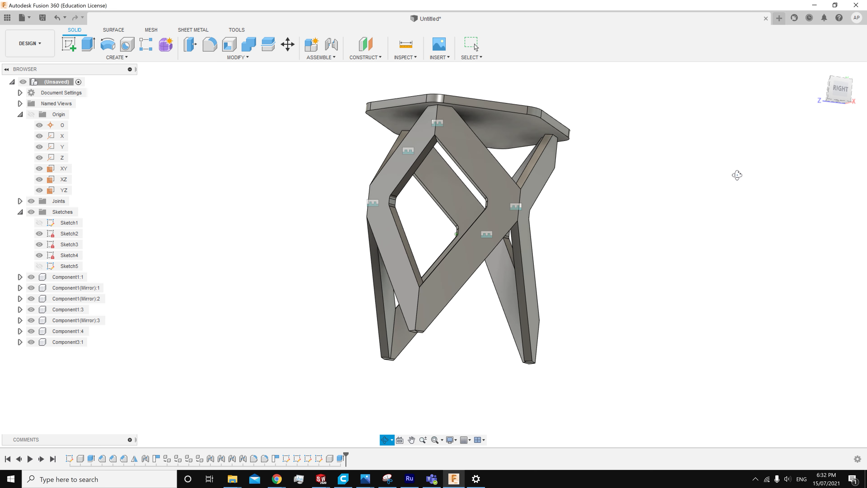
scroll(447, 113, "up", 1)
scroll(447, 113, "up", 3)
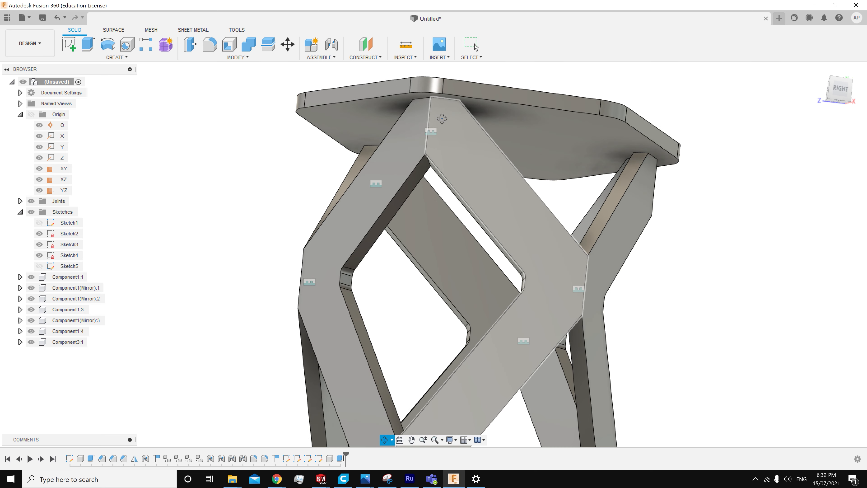
middle_click_drag(442, 119, 489, 111, "shift")
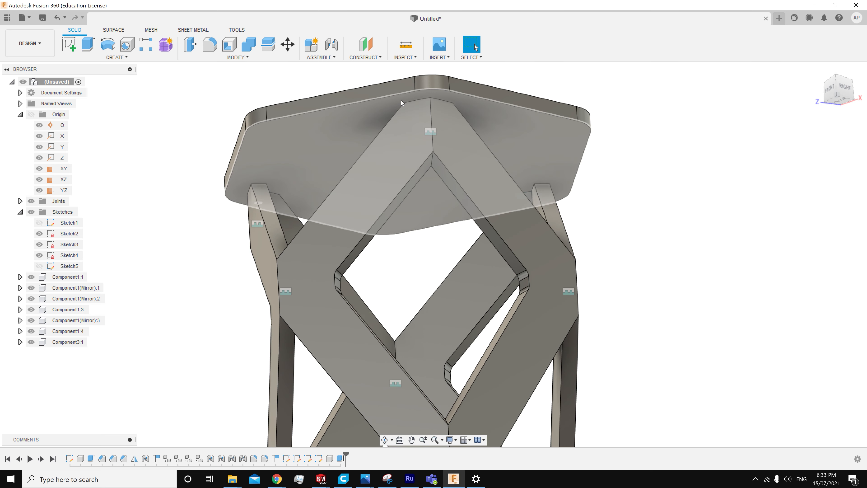
middle_click_drag(451, 100, 385, 170, "shift")
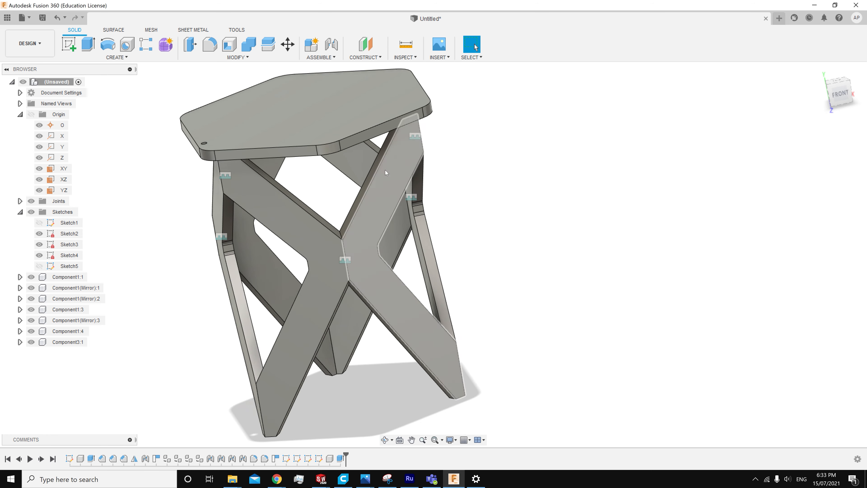
scroll(331, 210, "up", 2)
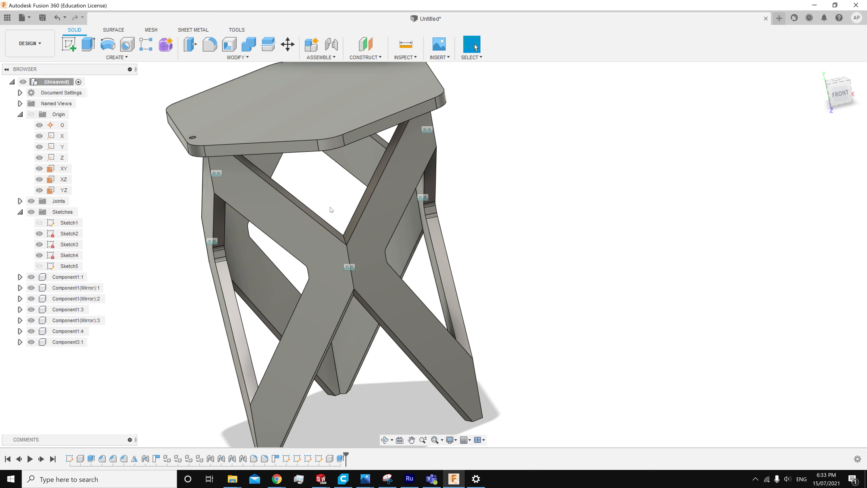
middle_click_drag(331, 207, 380, 204, "shift")
scroll(376, 202, "down", 3)
scroll(364, 191, "up", 2)
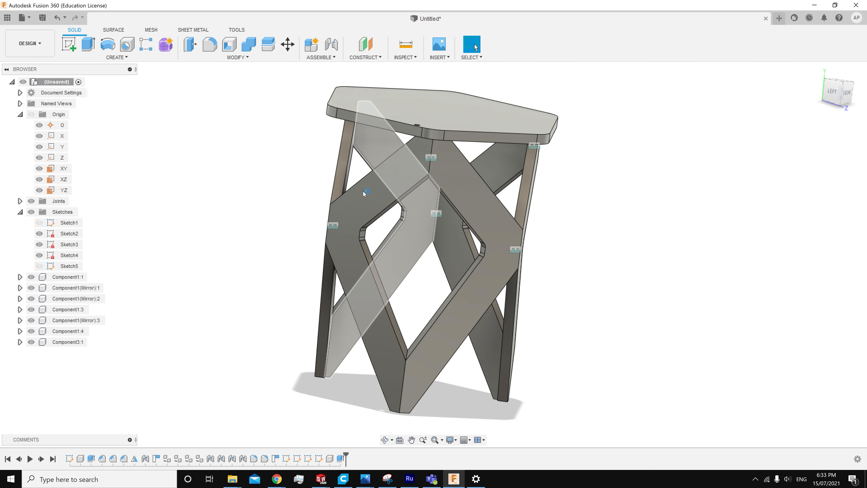
middle_click_drag(284, 183, 371, 177, "shift")
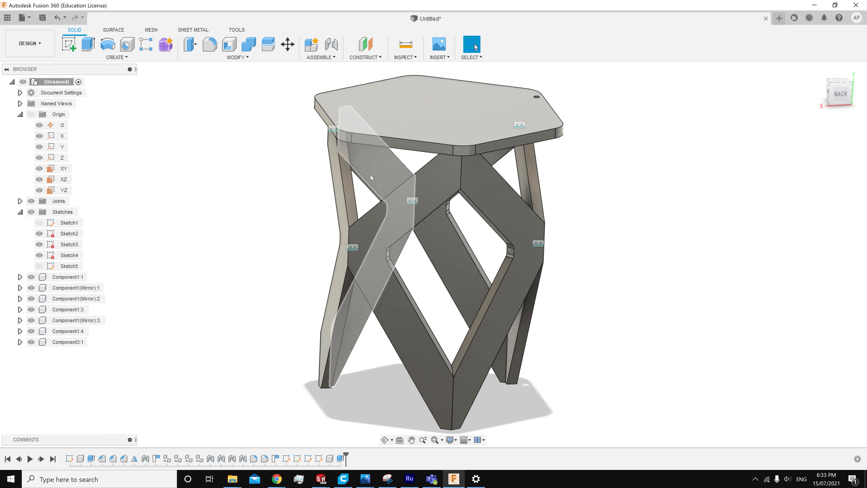
Examine the leg ends and leg joints up close and from underneath the tabletop
scroll(492, 375, "up", 5)
scroll(491, 375, "down", 5)
mouse_move(433, 364)
middle_mouse_down("shift")
mouse_move(506, 325)
mouse_move(507, 333)
middle_mouse_up("shift")
scroll(507, 333, "up", 5)
middle_click_drag(507, 371, 501, 331, "shift")
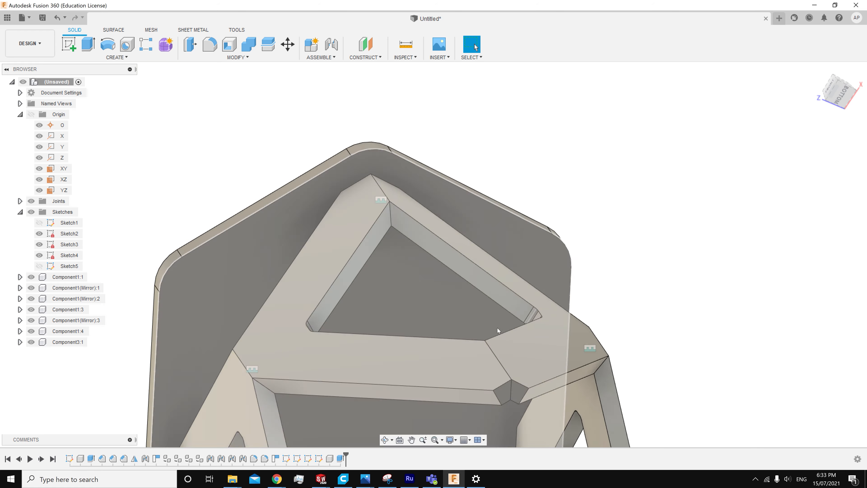
scroll(517, 385, "up", 5)
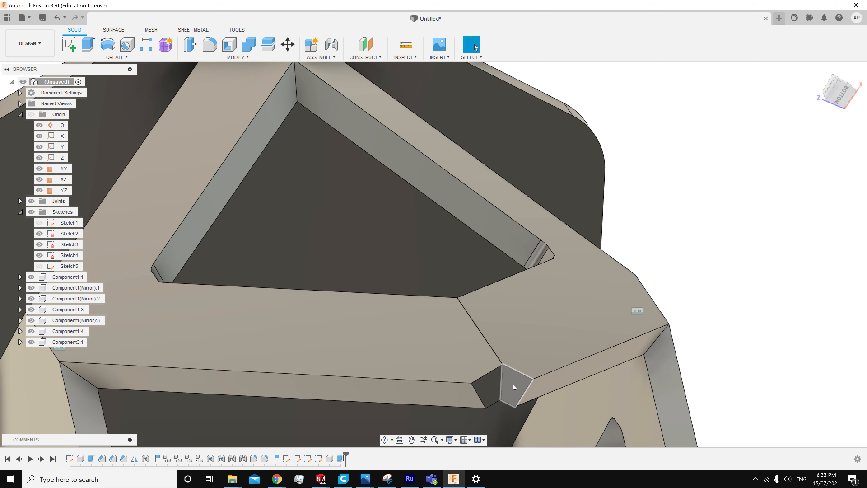
scroll(433, 259, "down", 5)
left_click_drag(432, 252, 424, 281, "shift")
middle_click_drag(424, 280, 416, 236, "shift")
scroll(409, 234, "down", 3)
mouse_move(369, 212)
middle_mouse_down("shift")
mouse_move(364, 219)
mouse_move(358, 206)
middle_mouse_up("shift")
scroll(358, 207, "down", 3)
scroll(416, 152, "up", 3)
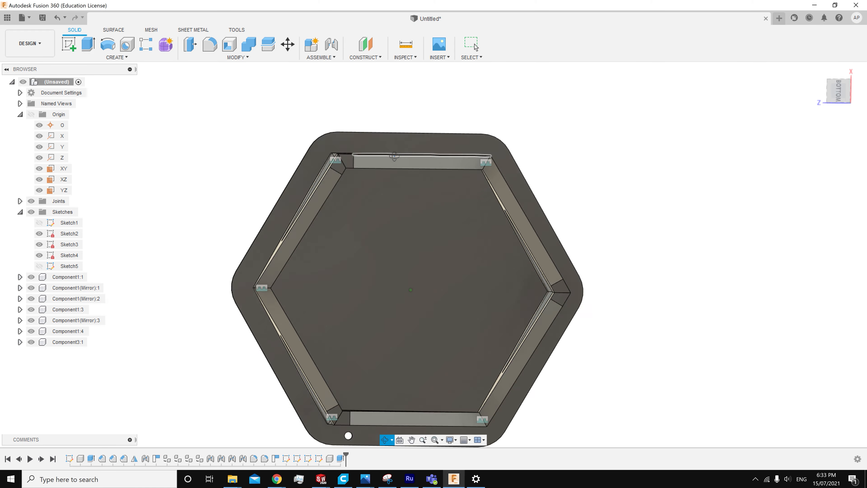